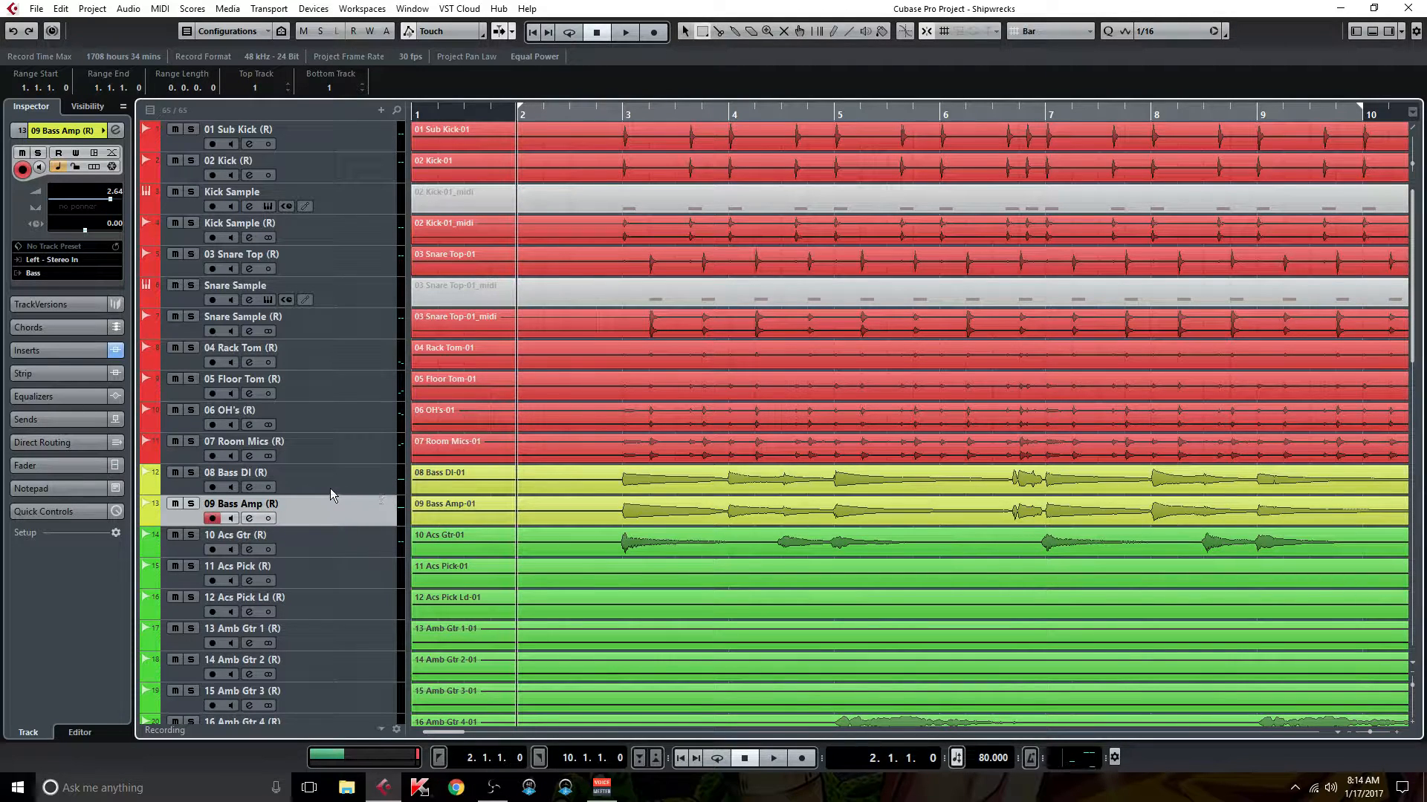
- Select the 08 Bass DI track and start playback of the project from bar 2
click(288, 486)
click(251, 471)
click(253, 470)
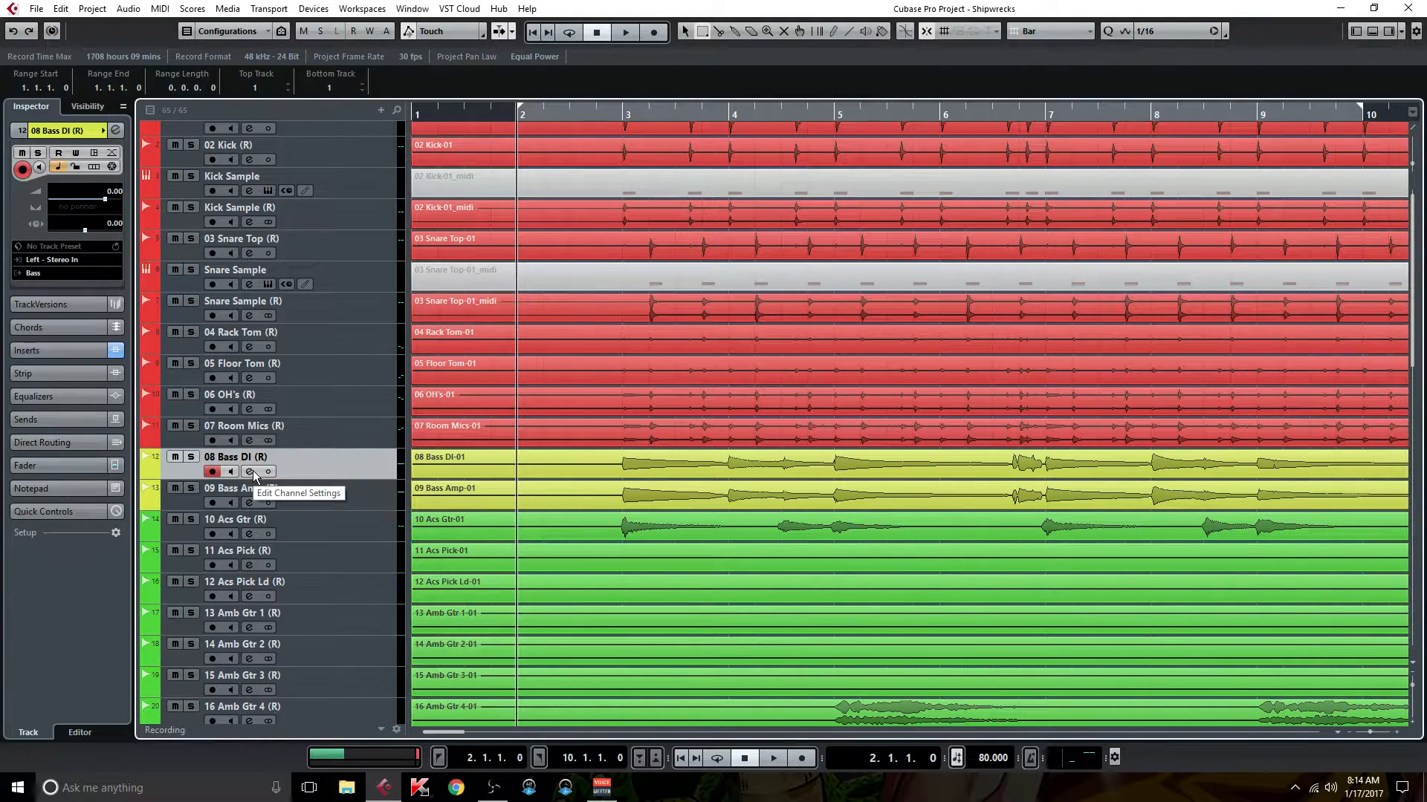
key(space)
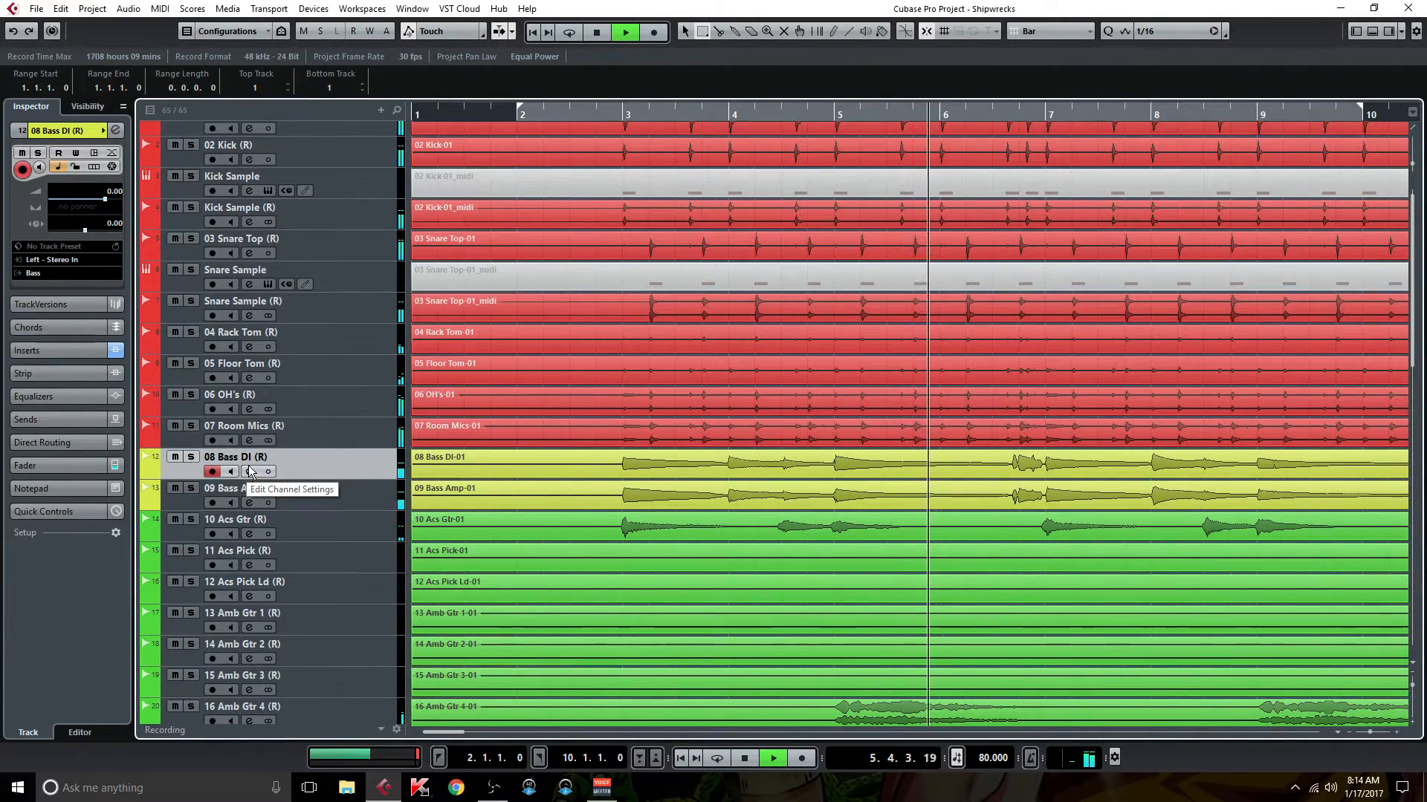
- Review the EQ and Revival settings in the Virtual Mix Rack on the Bass group channel, and close the plug-in
scroll(249, 465, down, 10)
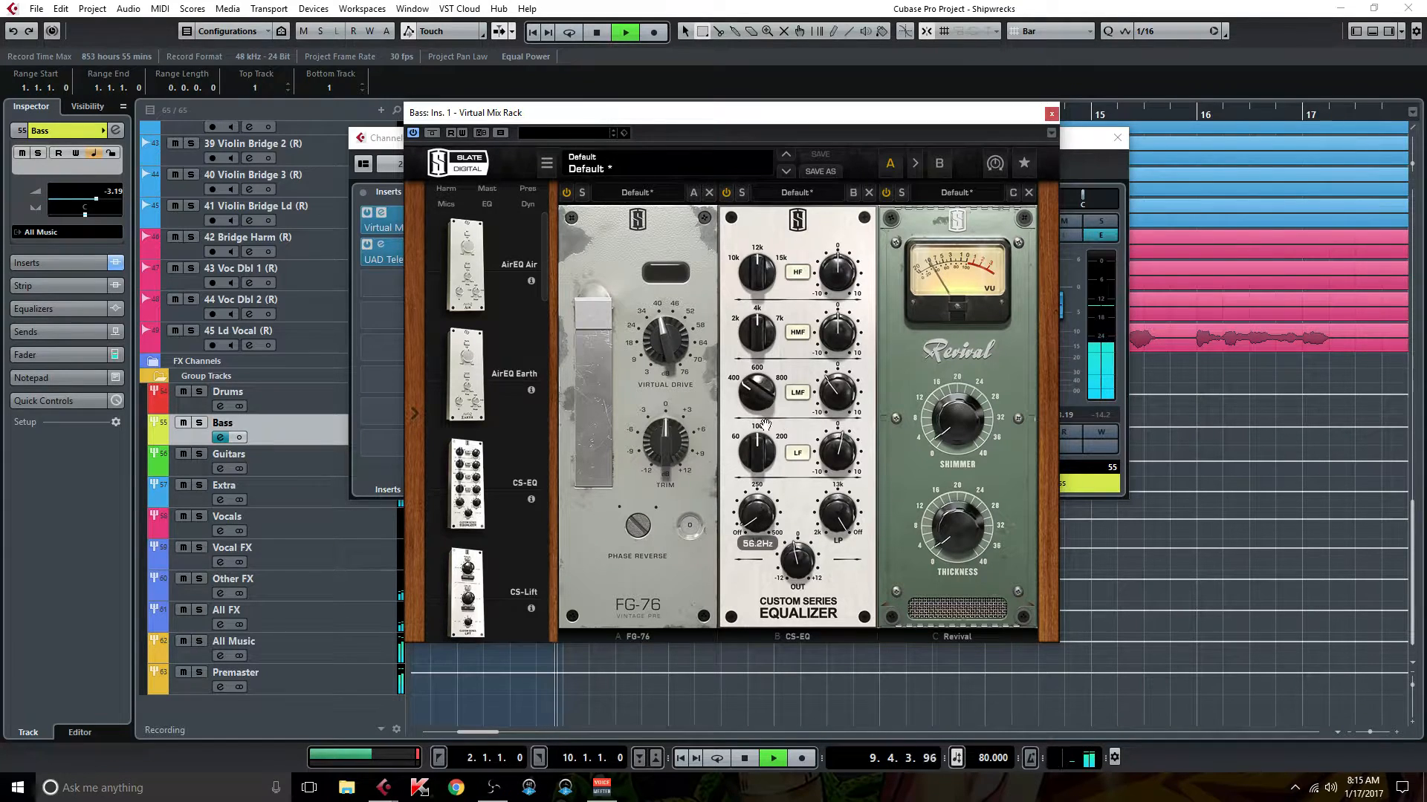
mouse_move(757, 455)
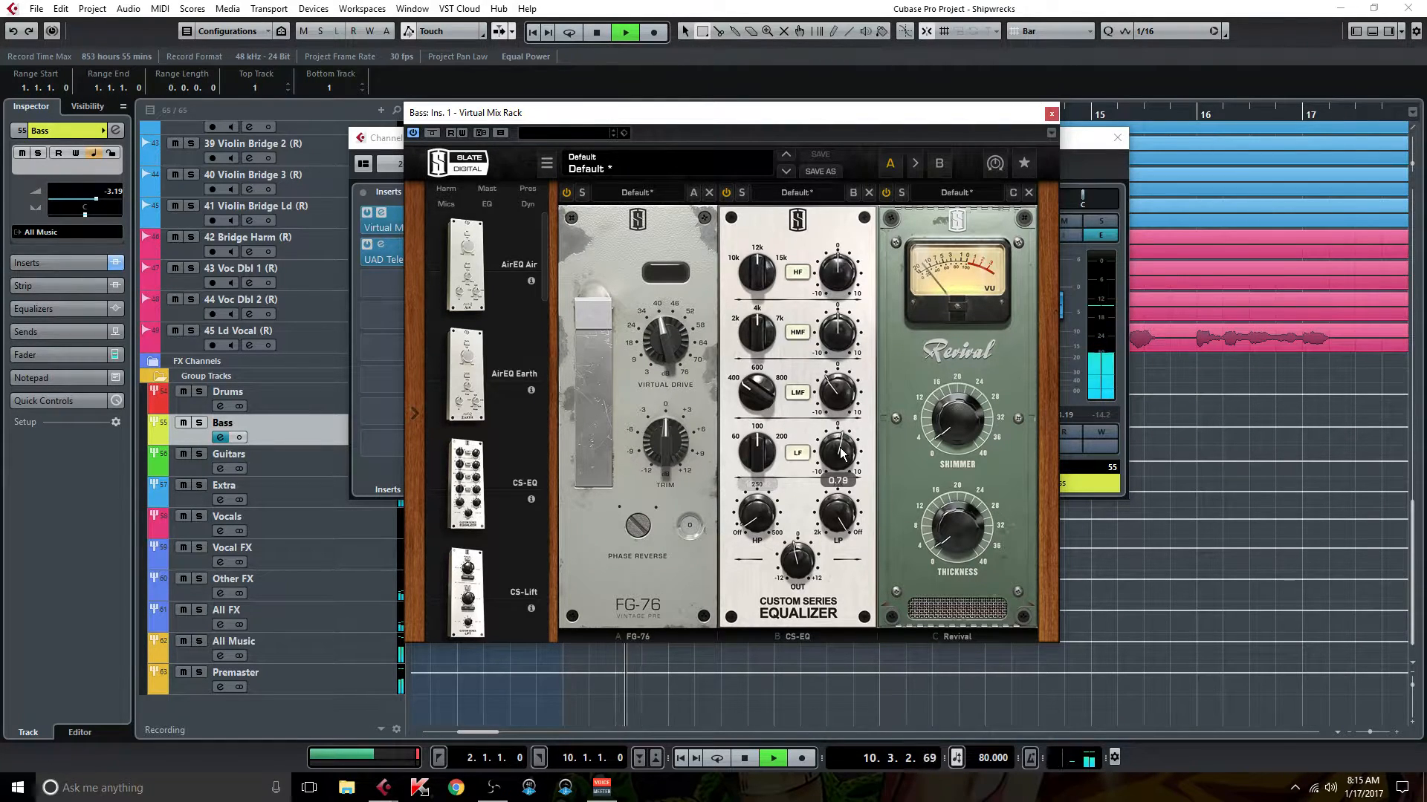
mouse_move(830, 397)
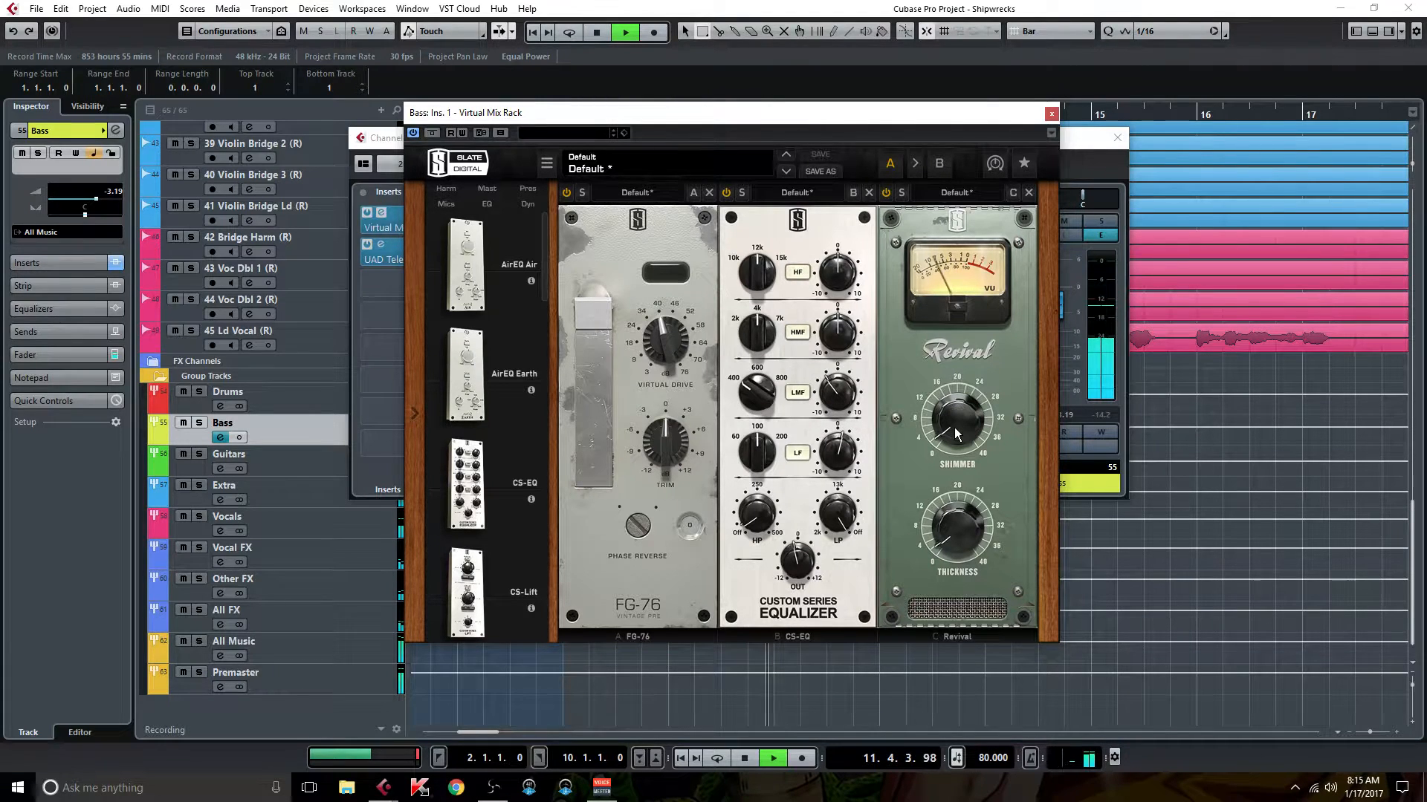
click(1051, 114)
- Compare the Bass group with its UAD Teletronix LA-2A compressor bypassed and active, and close the plug-in
double_click(442, 252)
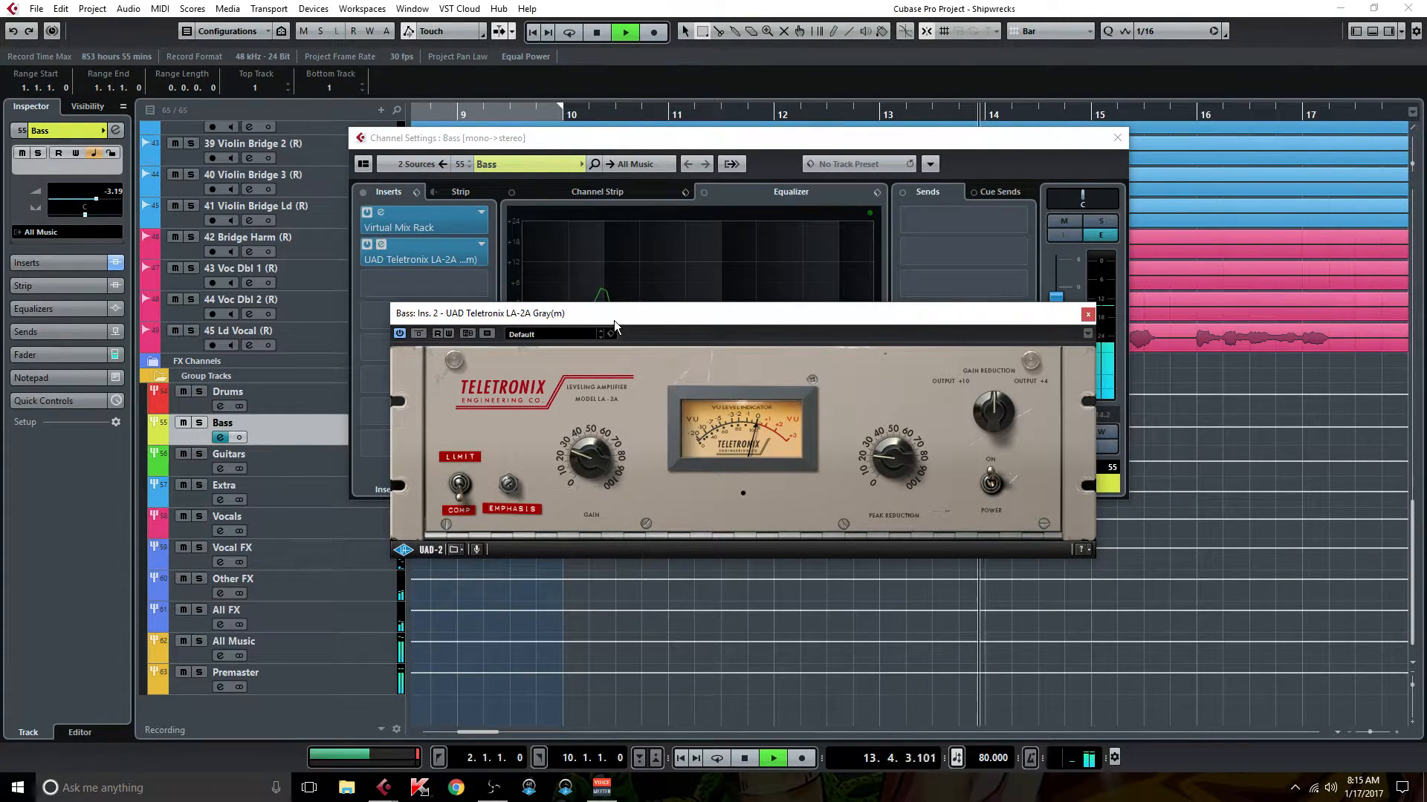
click(420, 332)
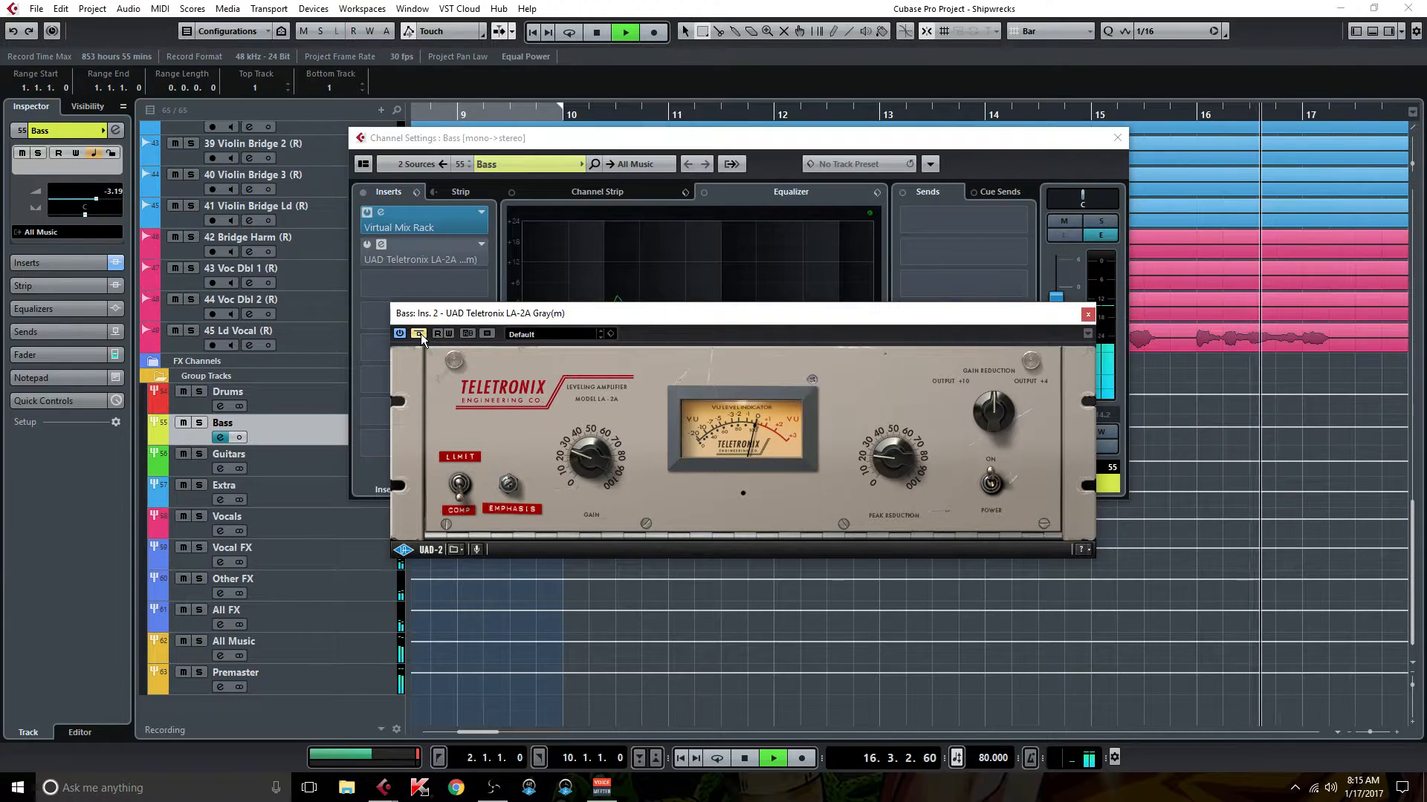
click(421, 333)
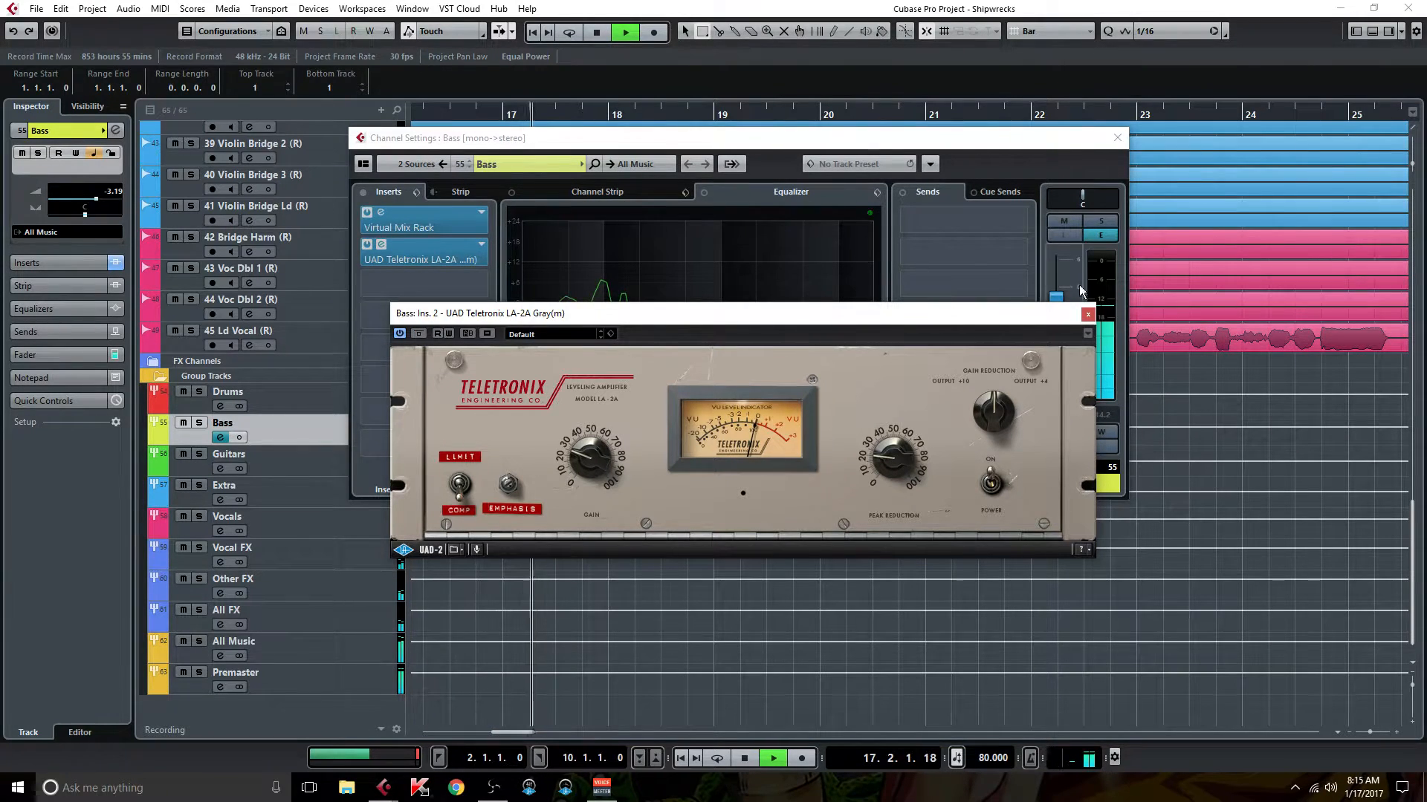
click(1087, 315)
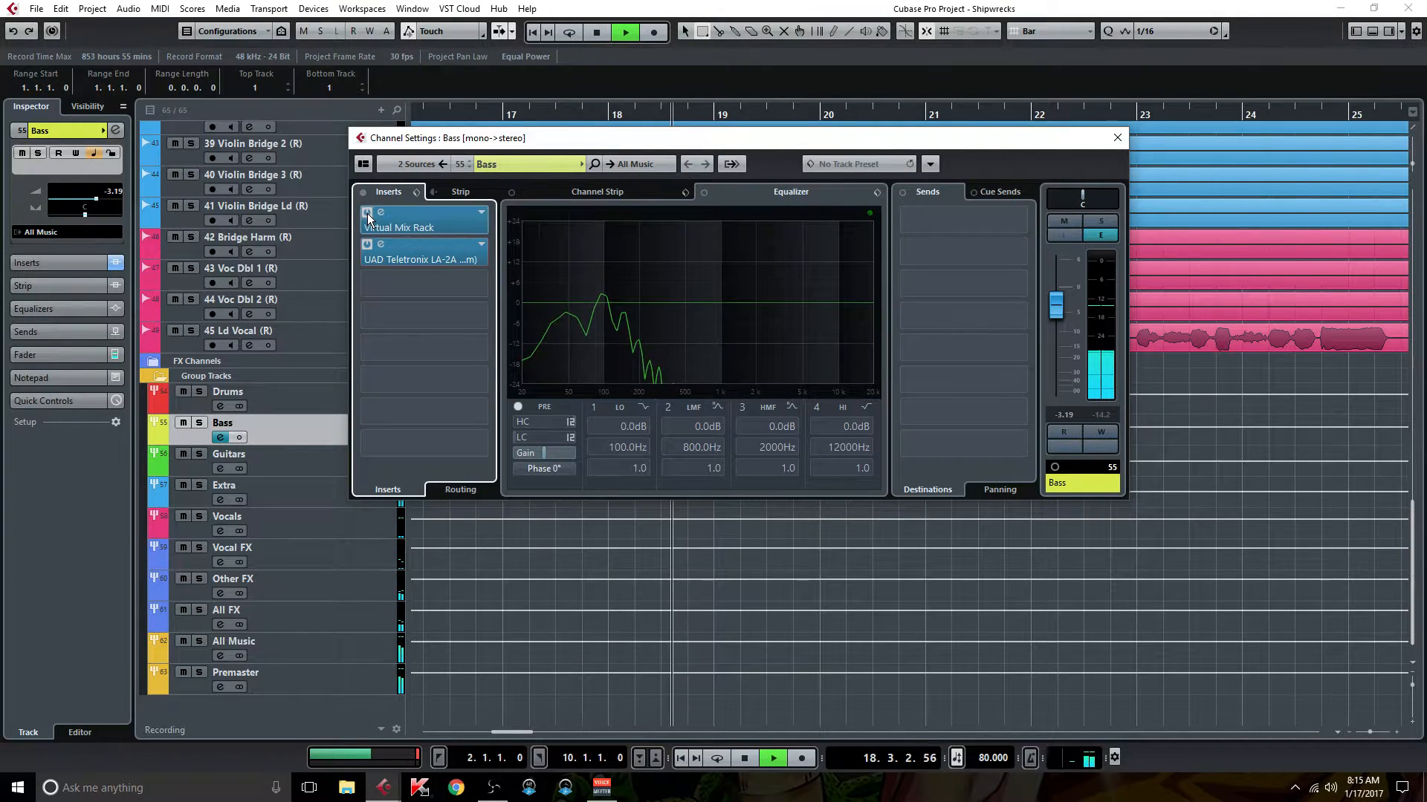
- Solo the Bass group, compare its sound with all inserts bypassed and active, and release the solo
click(1103, 220)
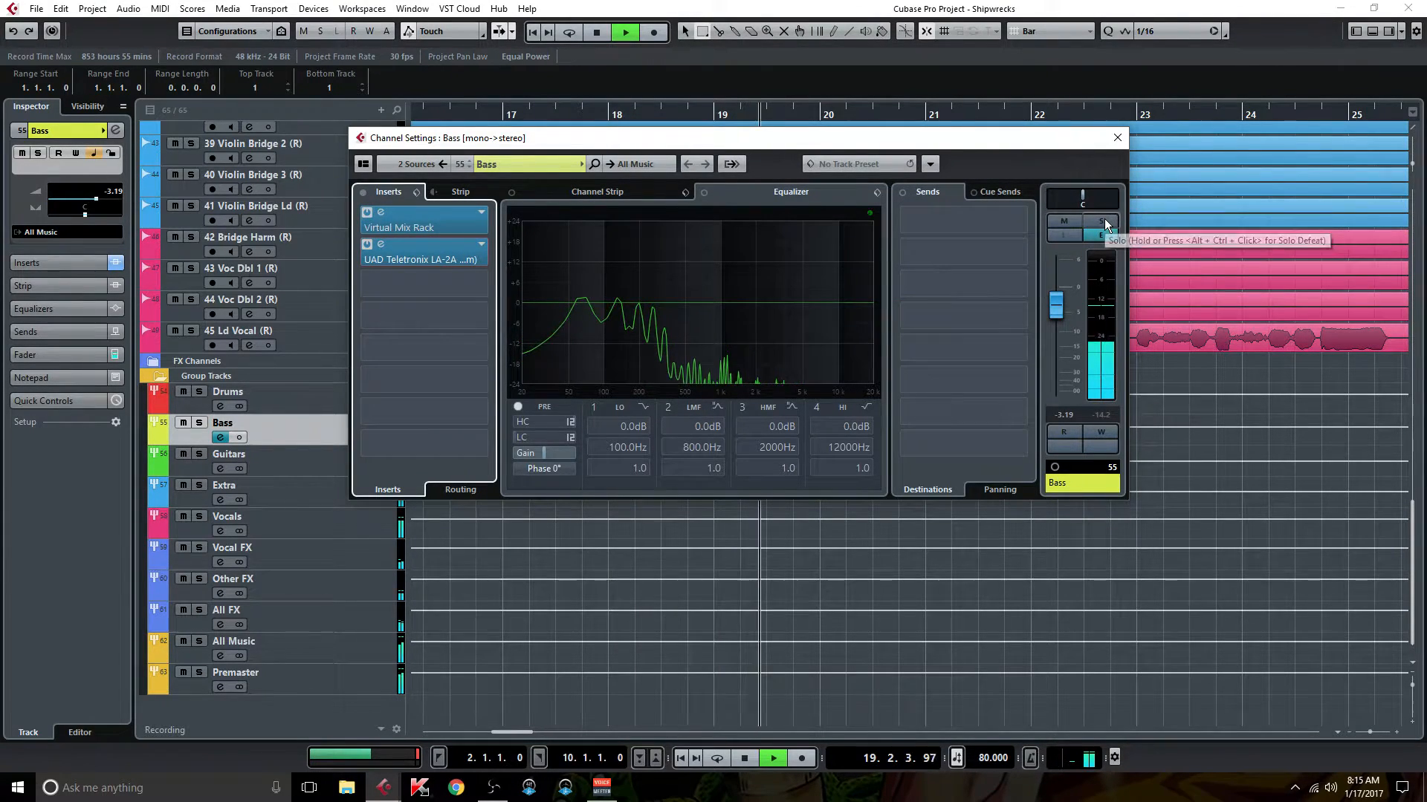
click(363, 192)
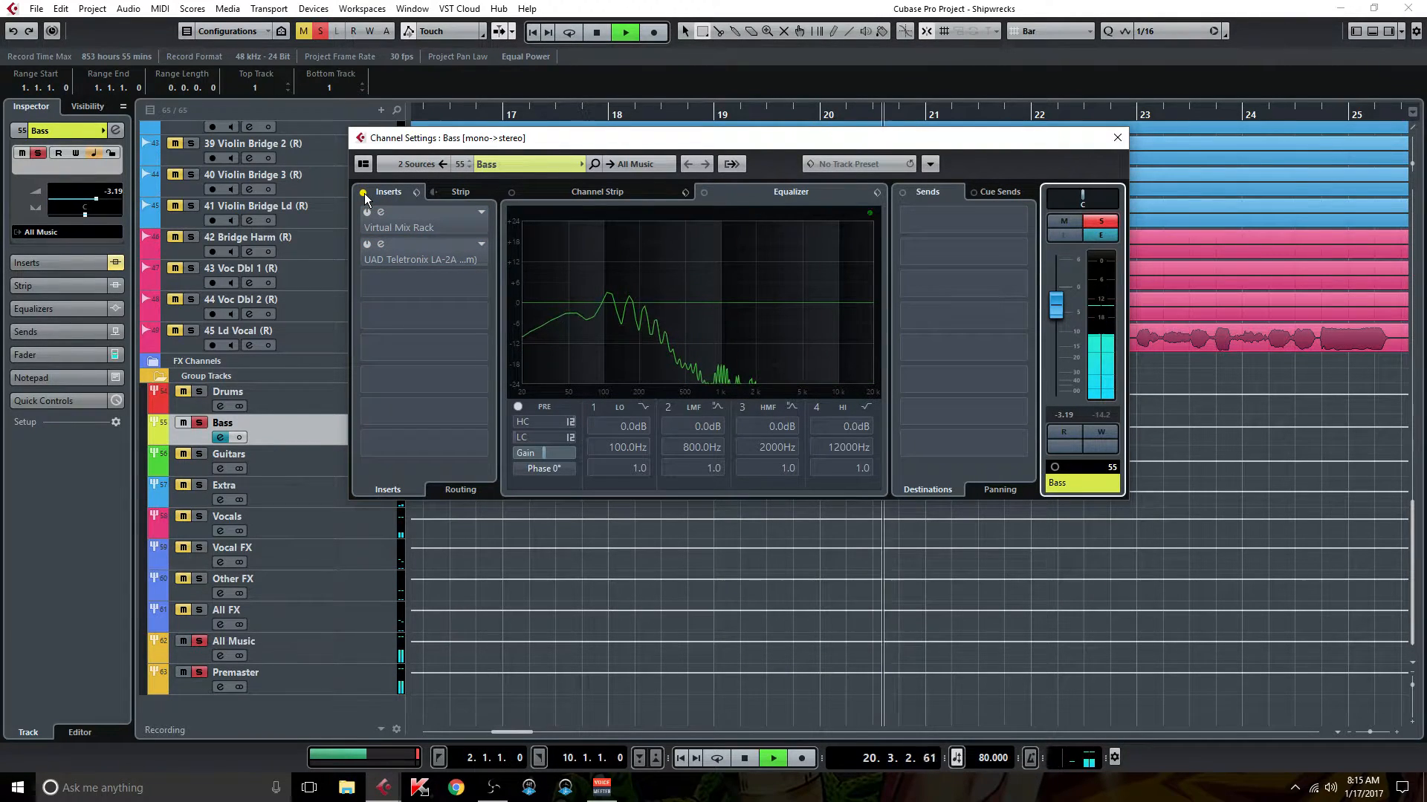
click(363, 193)
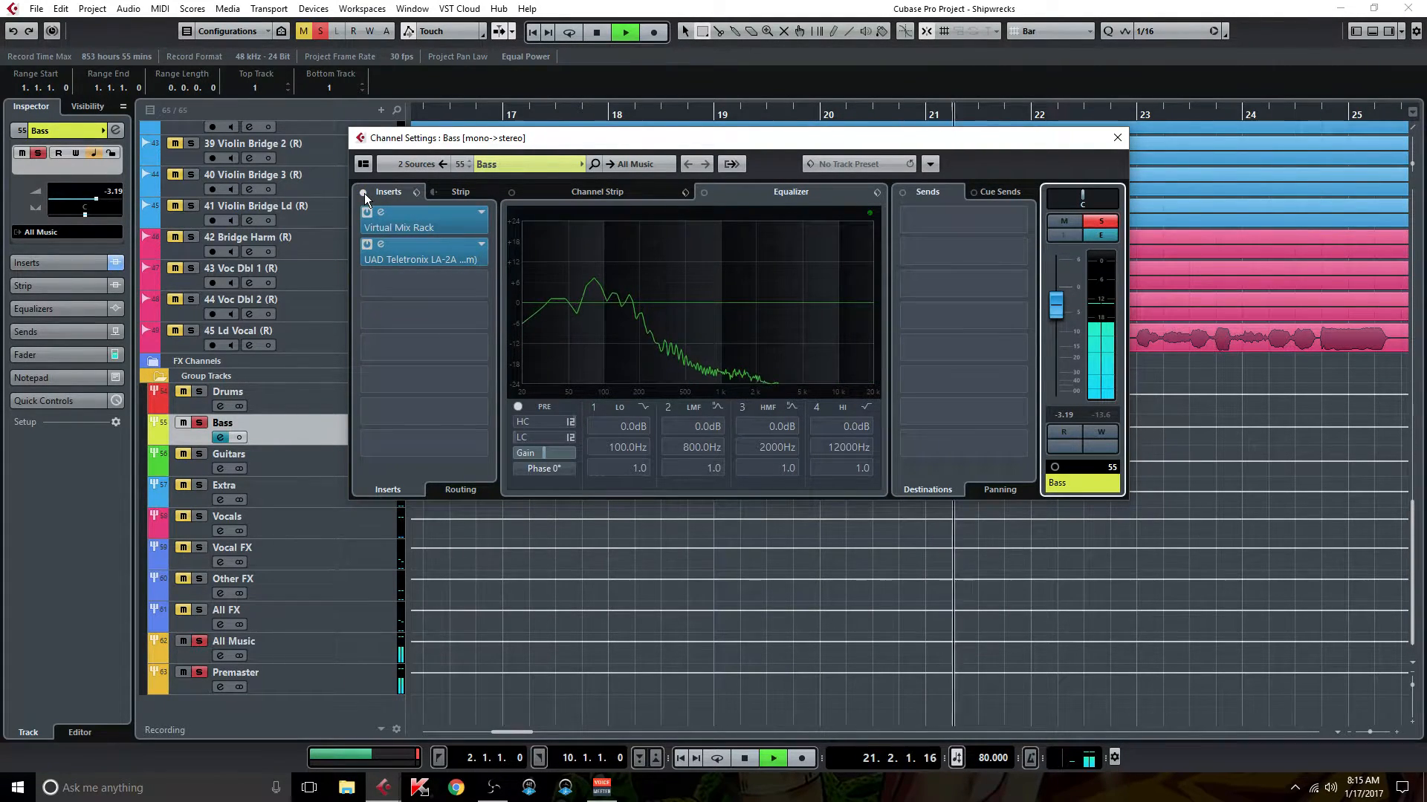
click(200, 422)
- Examine the Virtual Tape Machines and Virtual Mix Rack inserts on the 08 Bass DI channel
scroll(253, 446, up, 15)
click(249, 487)
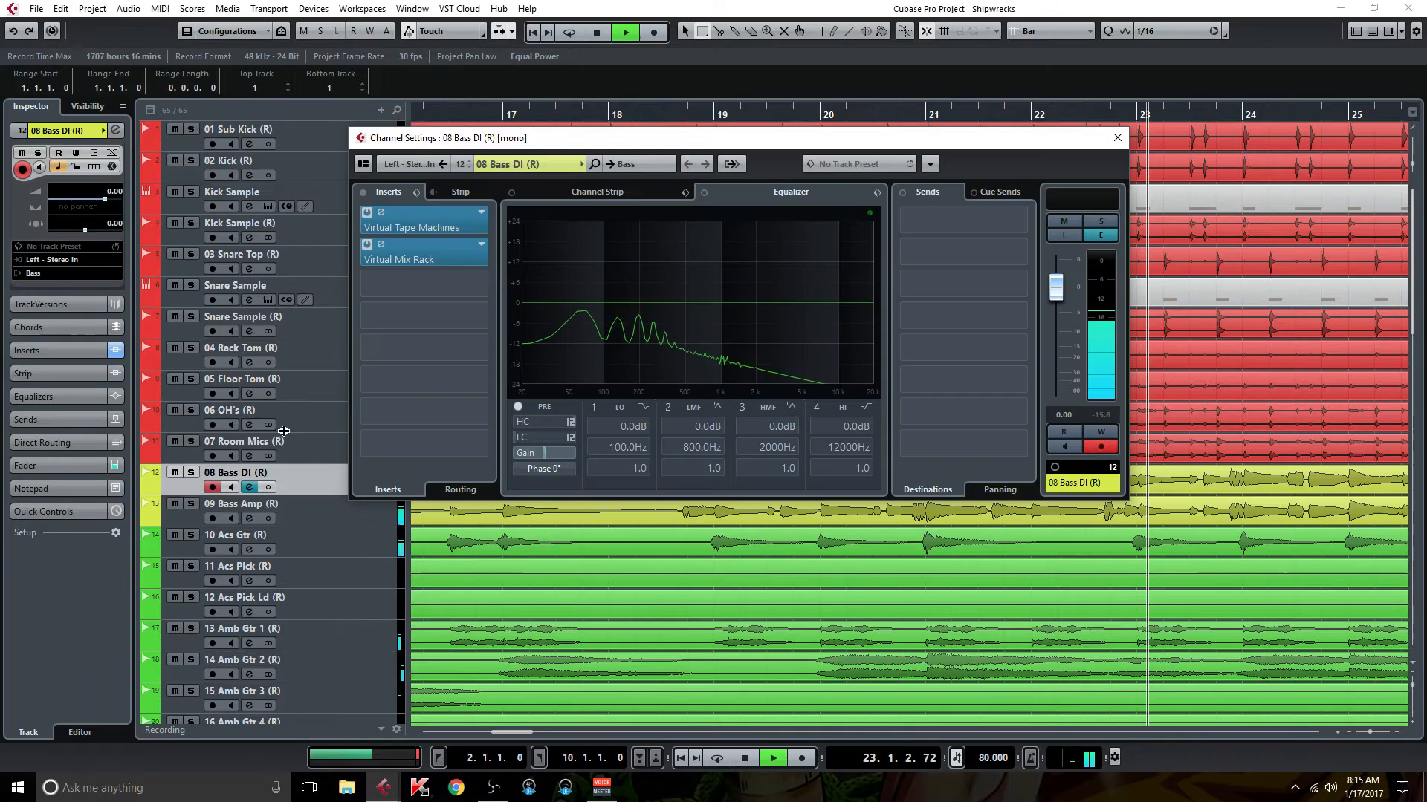
click(430, 223)
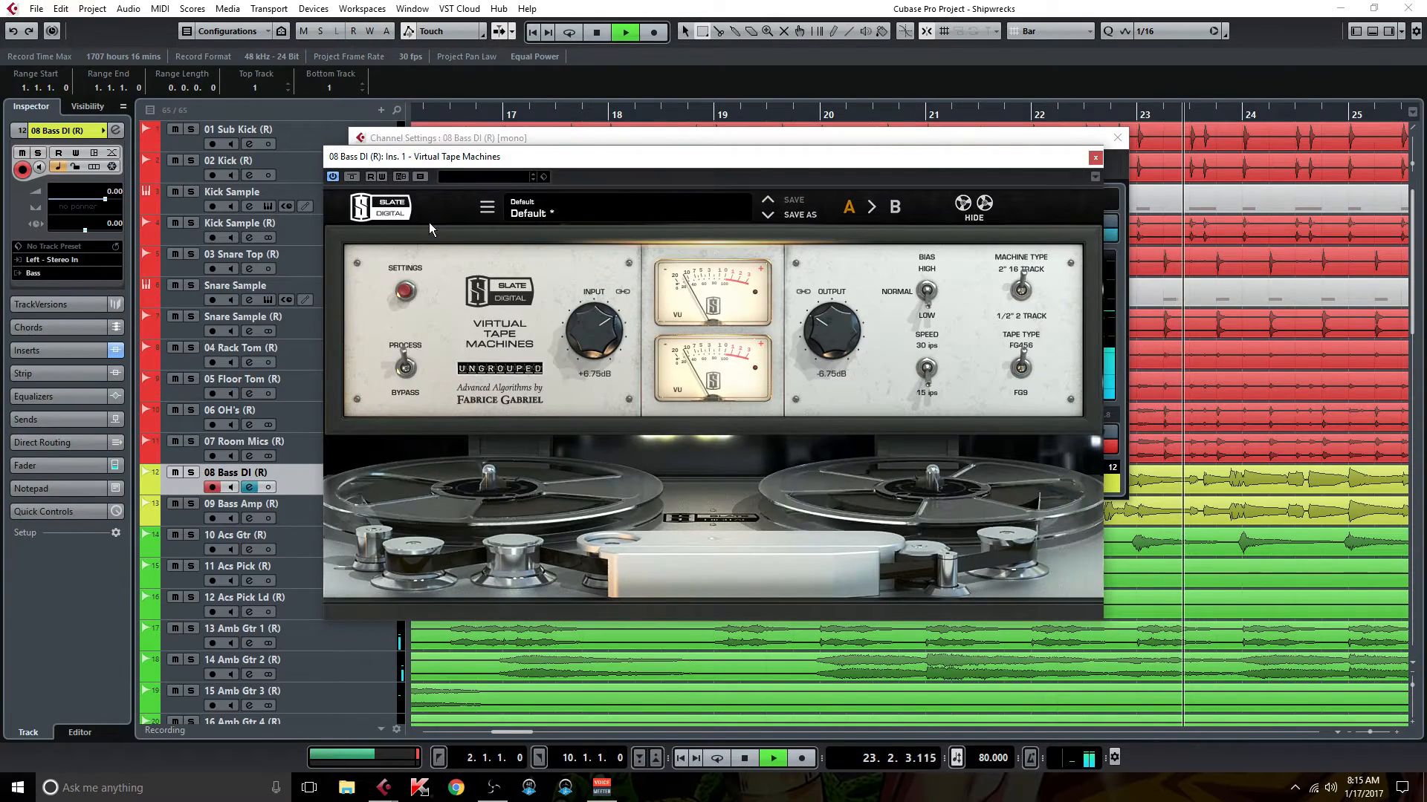
click(1095, 158)
click(408, 257)
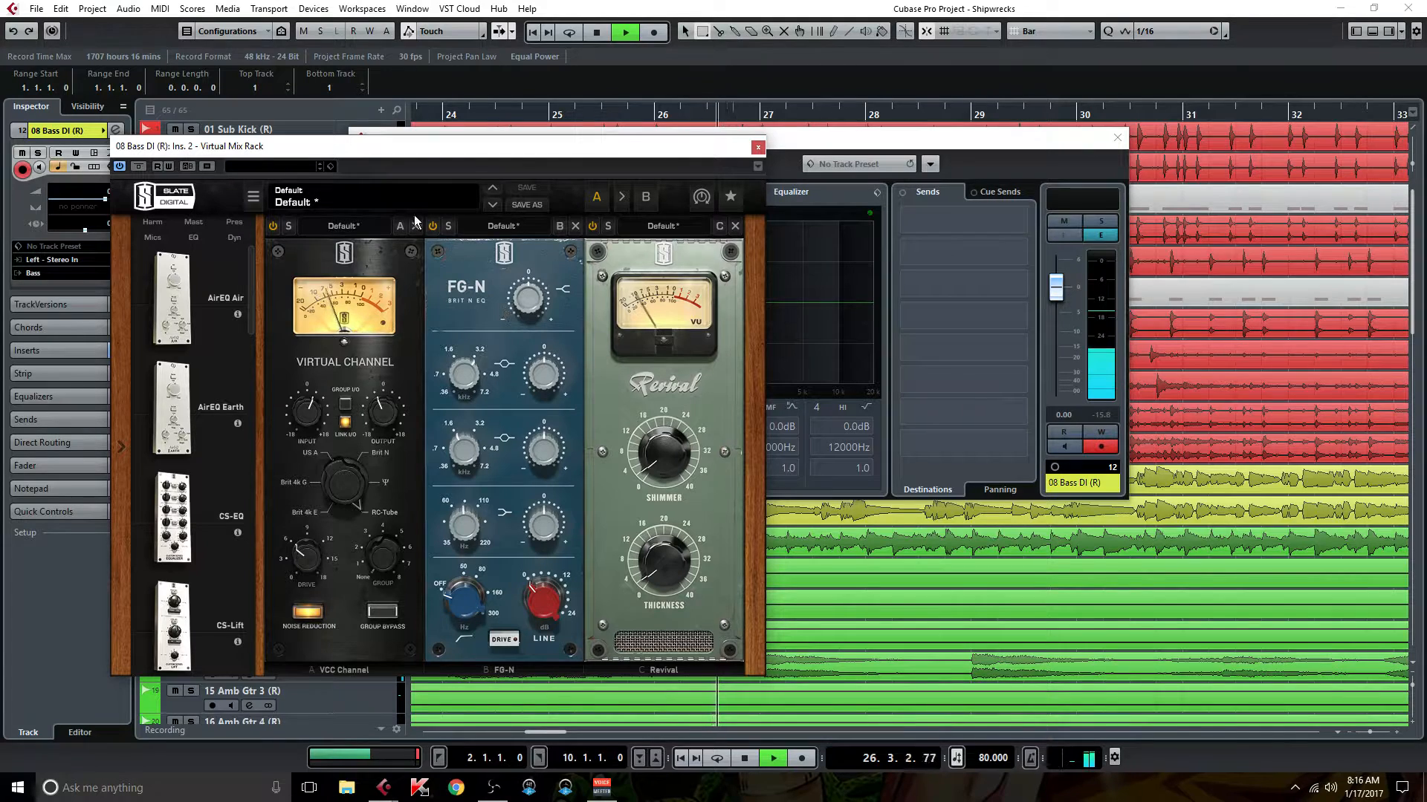
drag(658, 148, 947, 187)
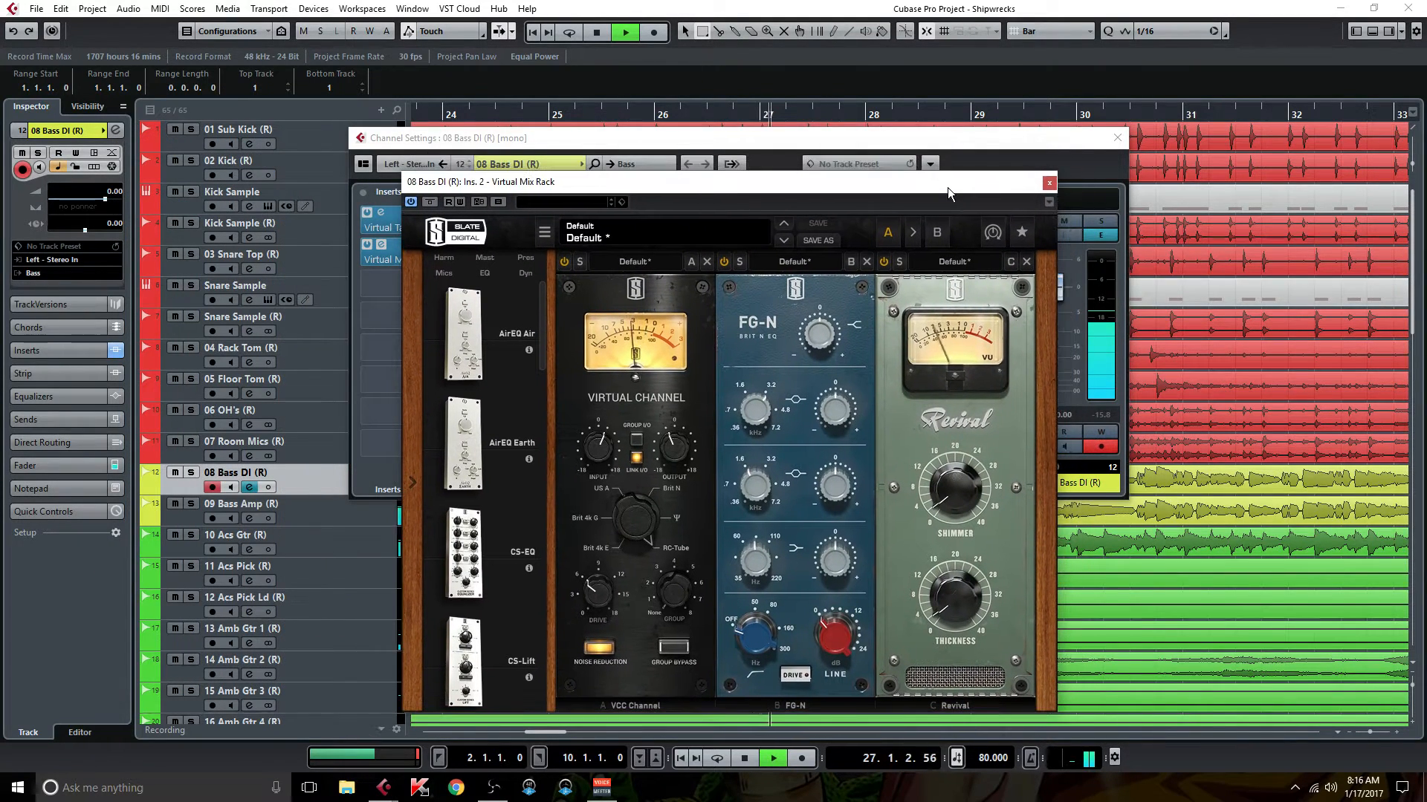
click(1049, 183)
- Solo 08 Bass DI, compare it with its inserts bypassed and active, close its channel settings, and release the solo
key(s)
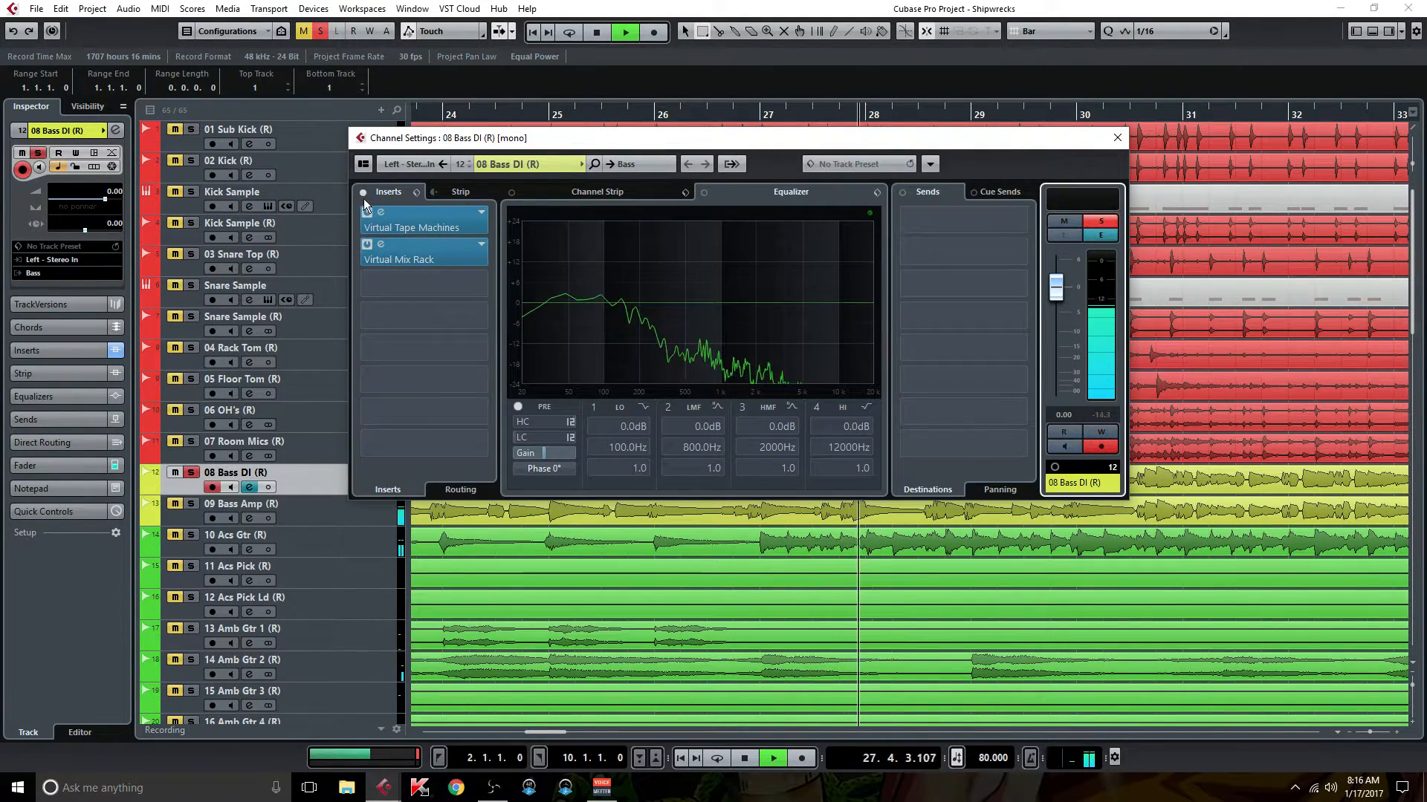
click(363, 193)
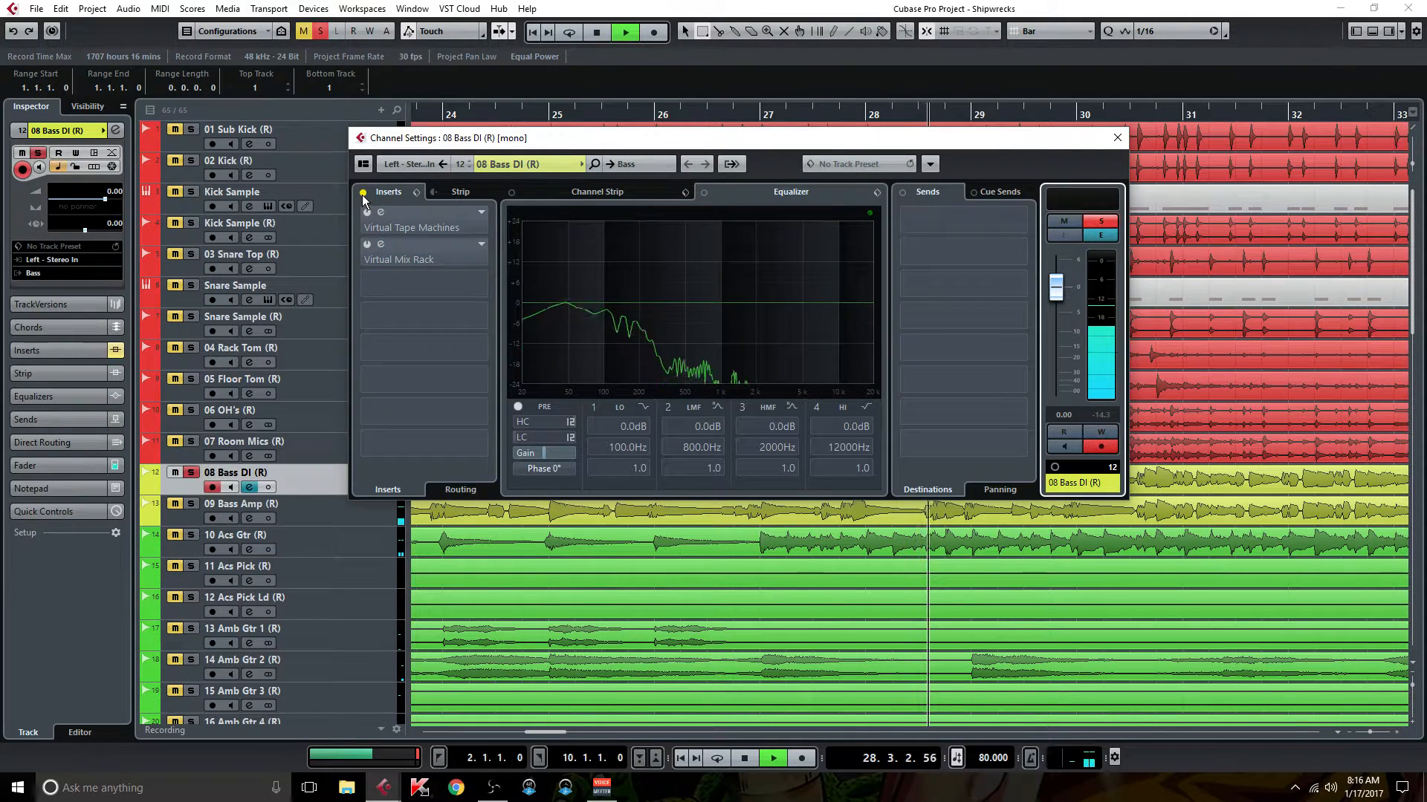
click(363, 193)
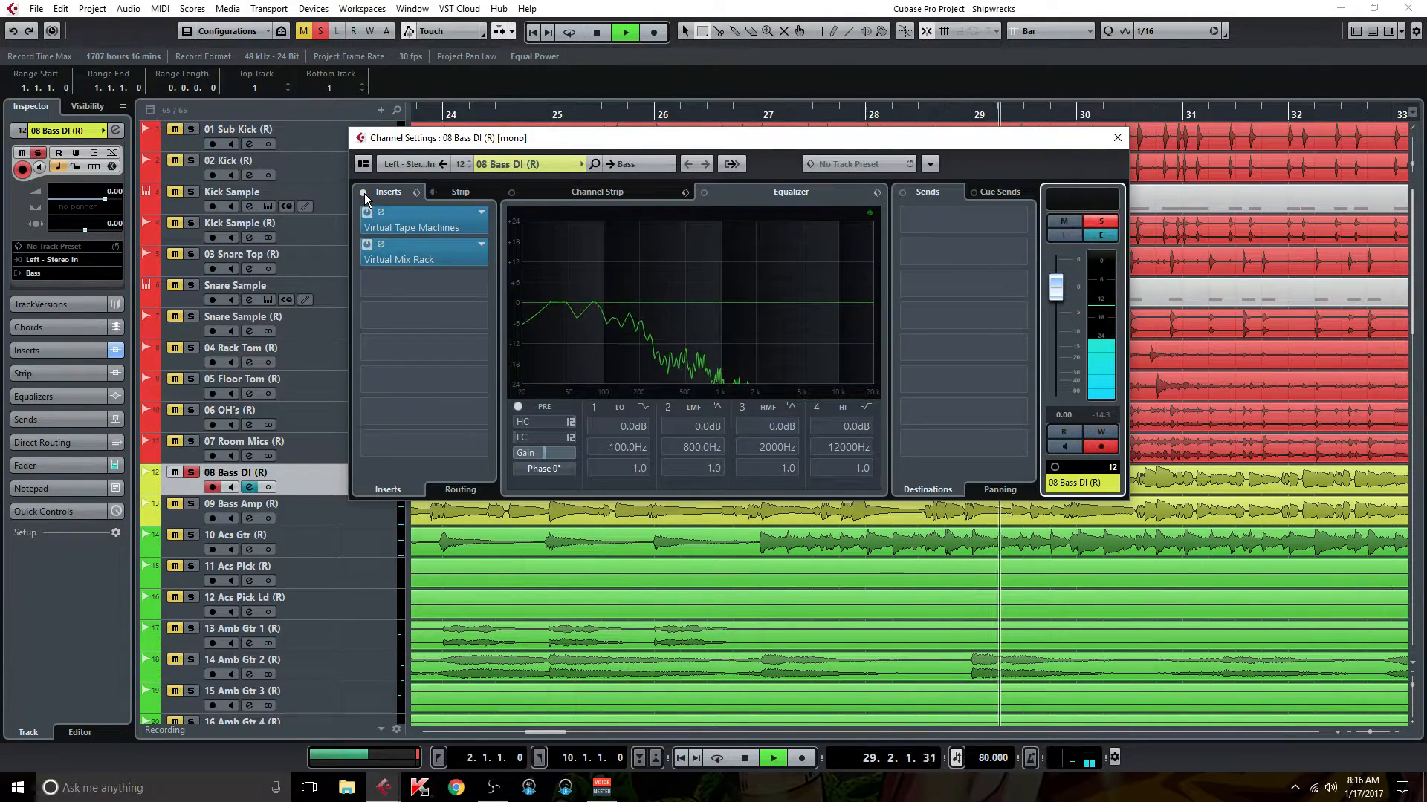
click(1117, 138)
click(191, 472)
- Solo 09 Bass Amp, compare it with its inserts bypassed and active, close its channel settings, and release the solo
click(191, 504)
click(250, 519)
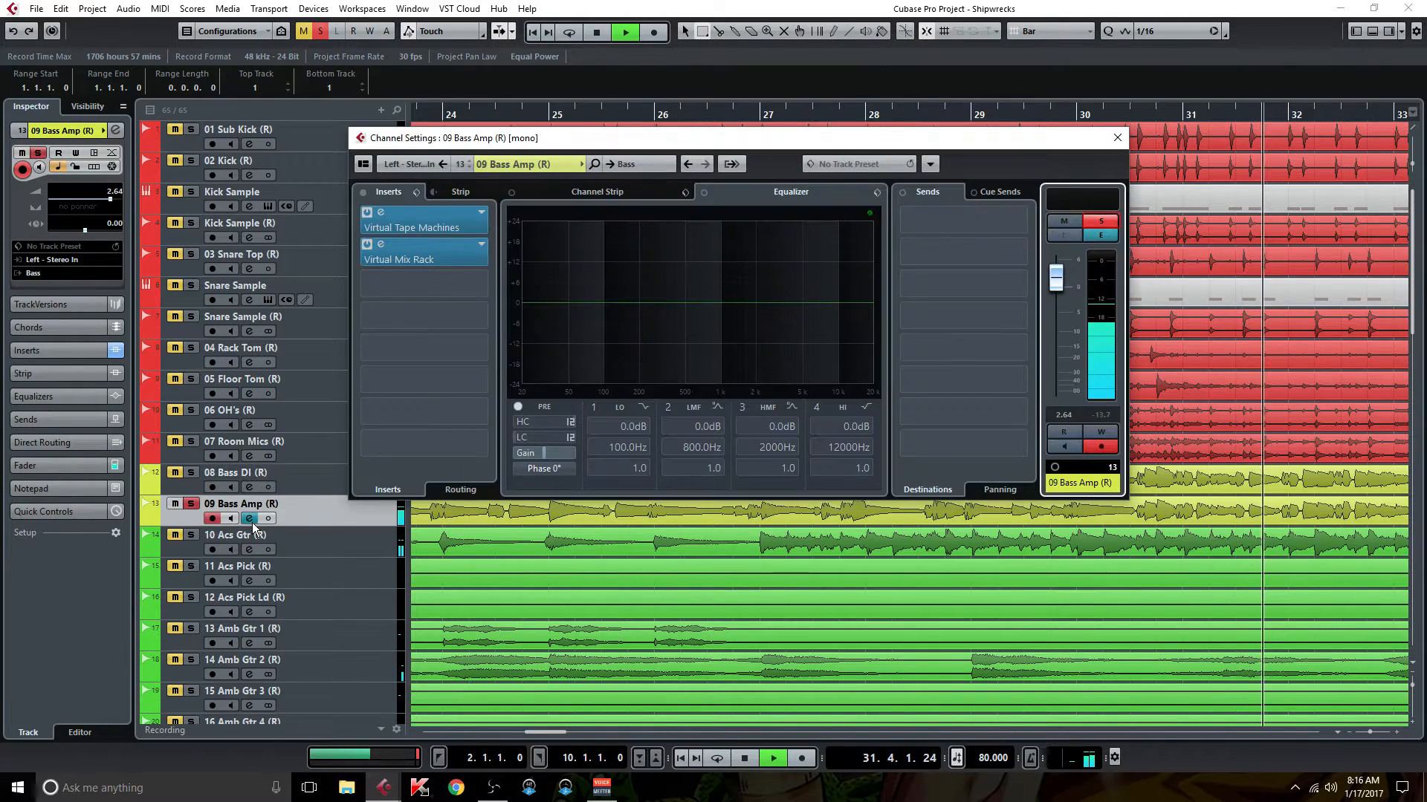
click(362, 193)
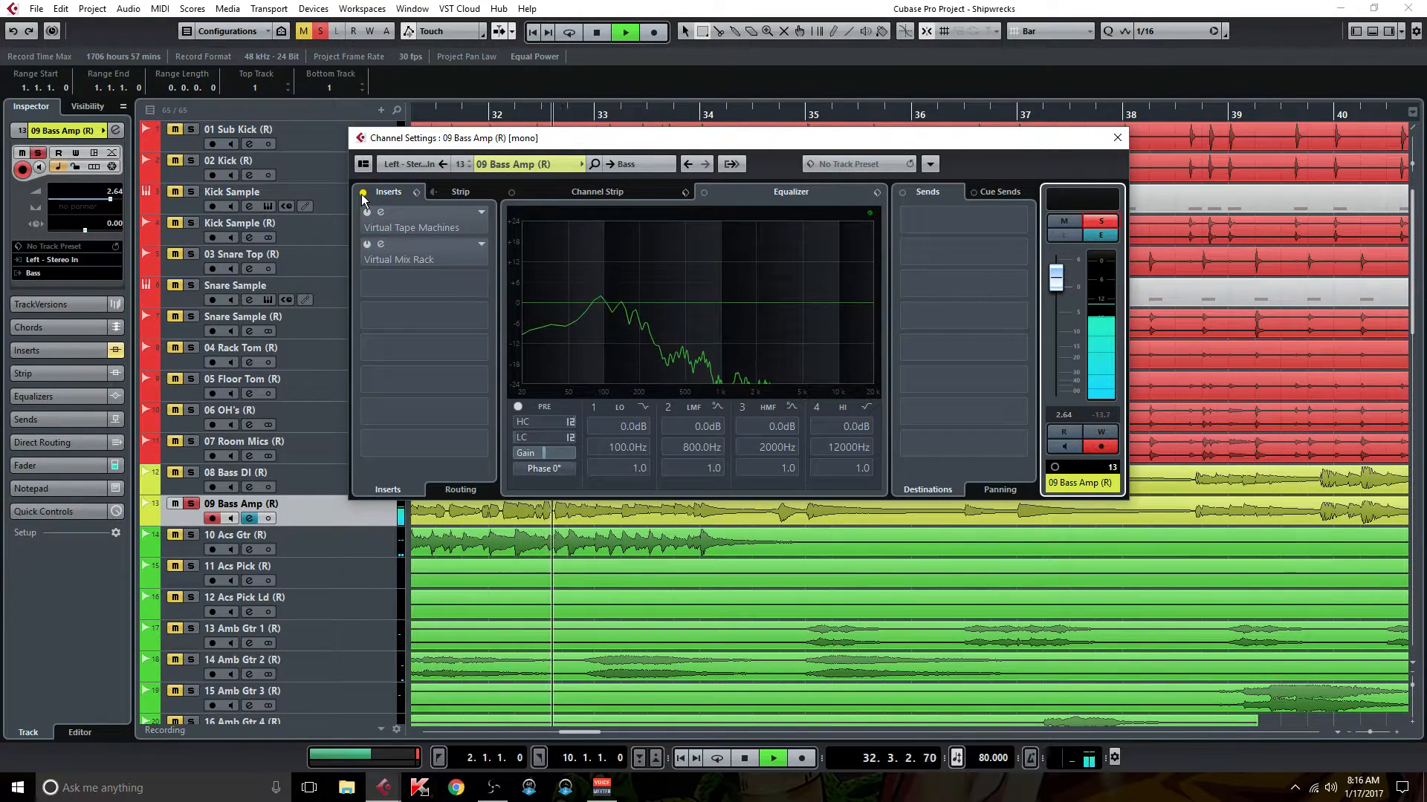
click(362, 193)
click(1117, 139)
click(191, 504)
- Open the MixConsole and compare the full mix with the inserts of 08 Bass DI and 09 Bass Amp bypassed and active
scroll(191, 490, down, 15)
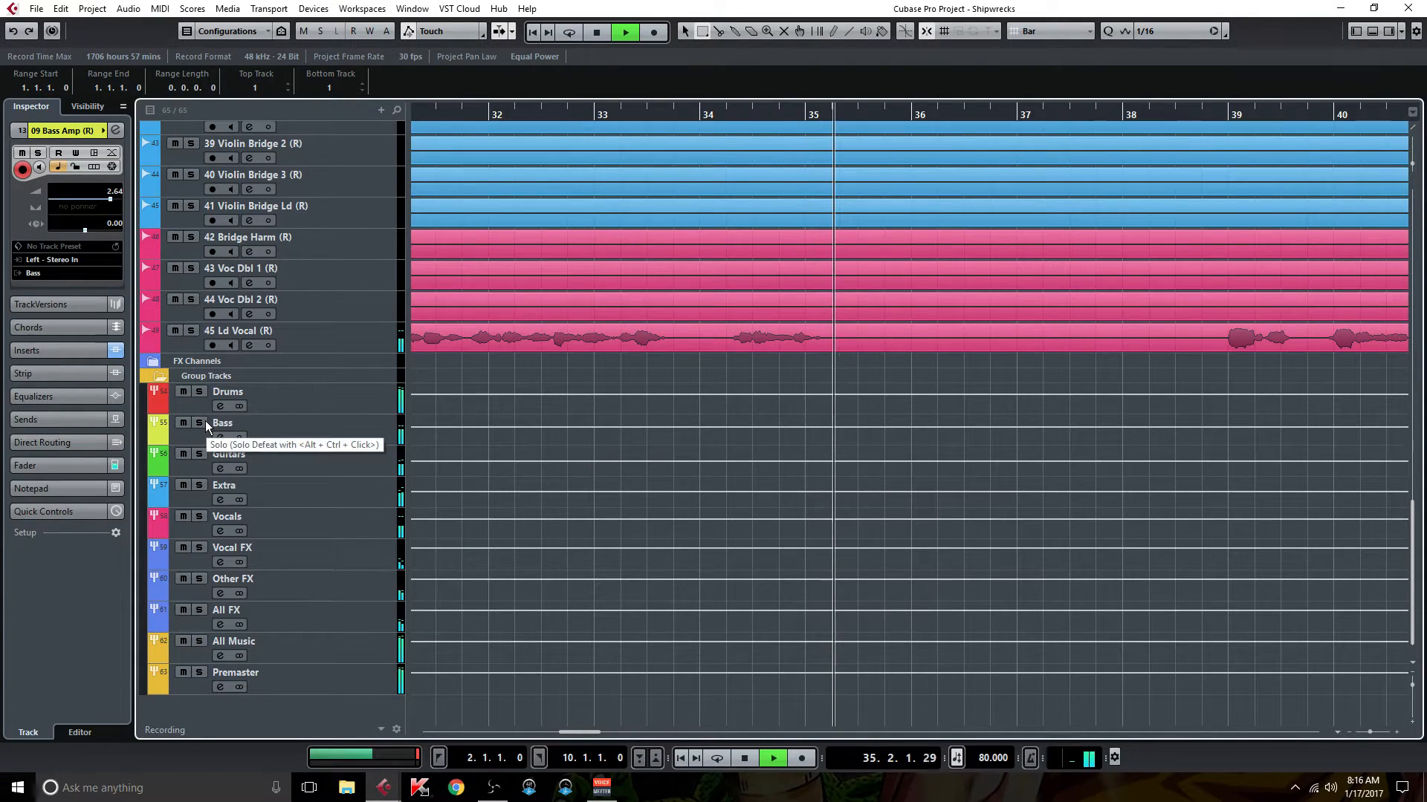
key(F3)
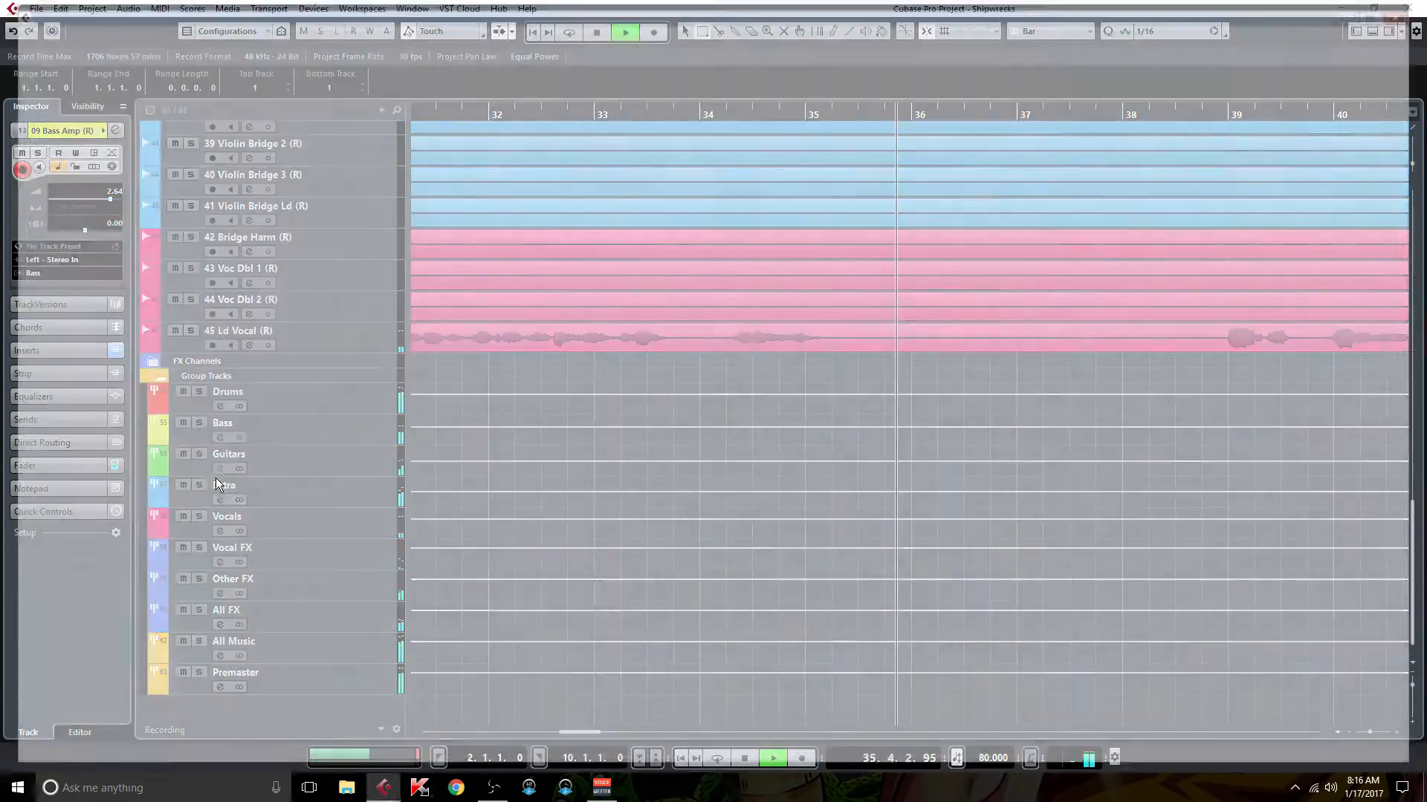
drag(401, 761, 517, 758)
click(586, 78)
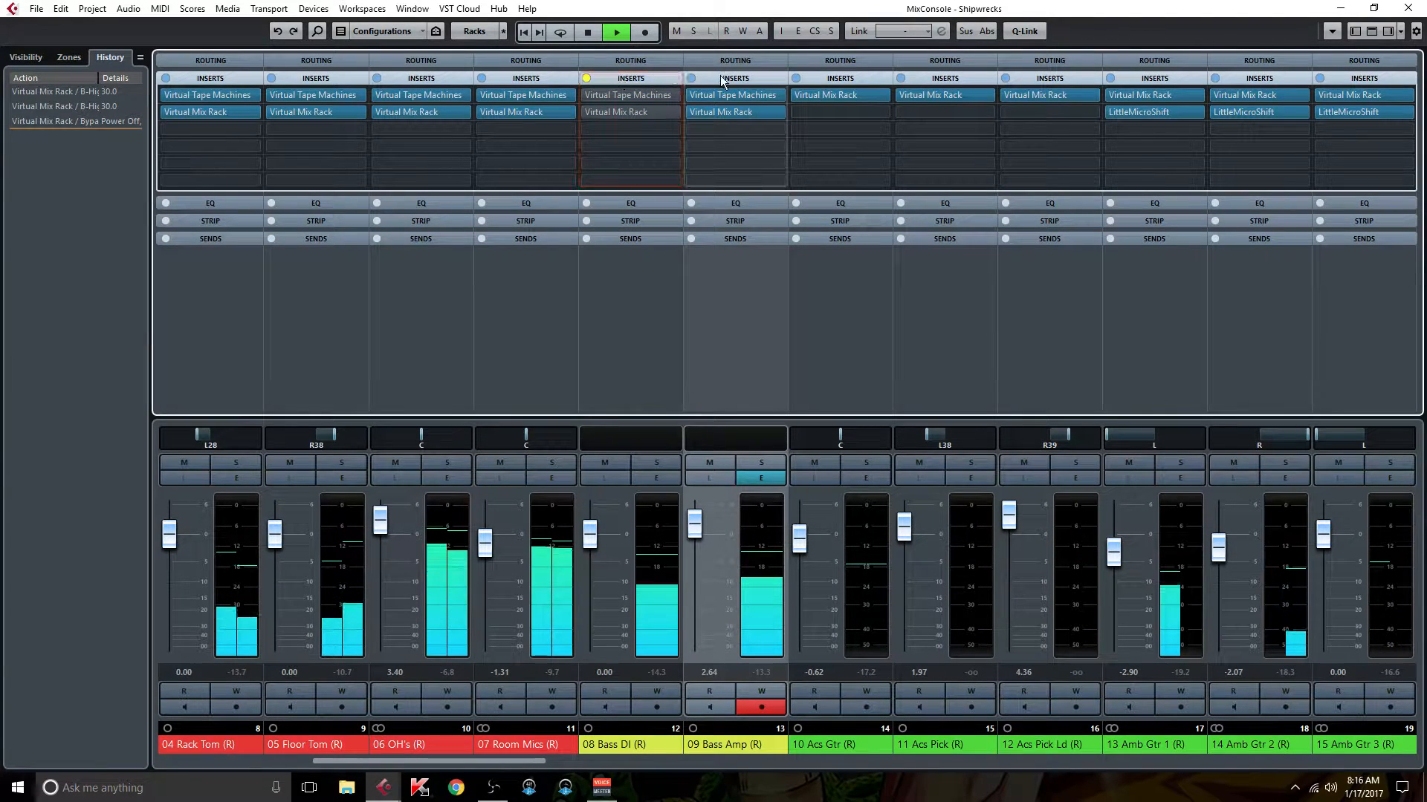
click(691, 78)
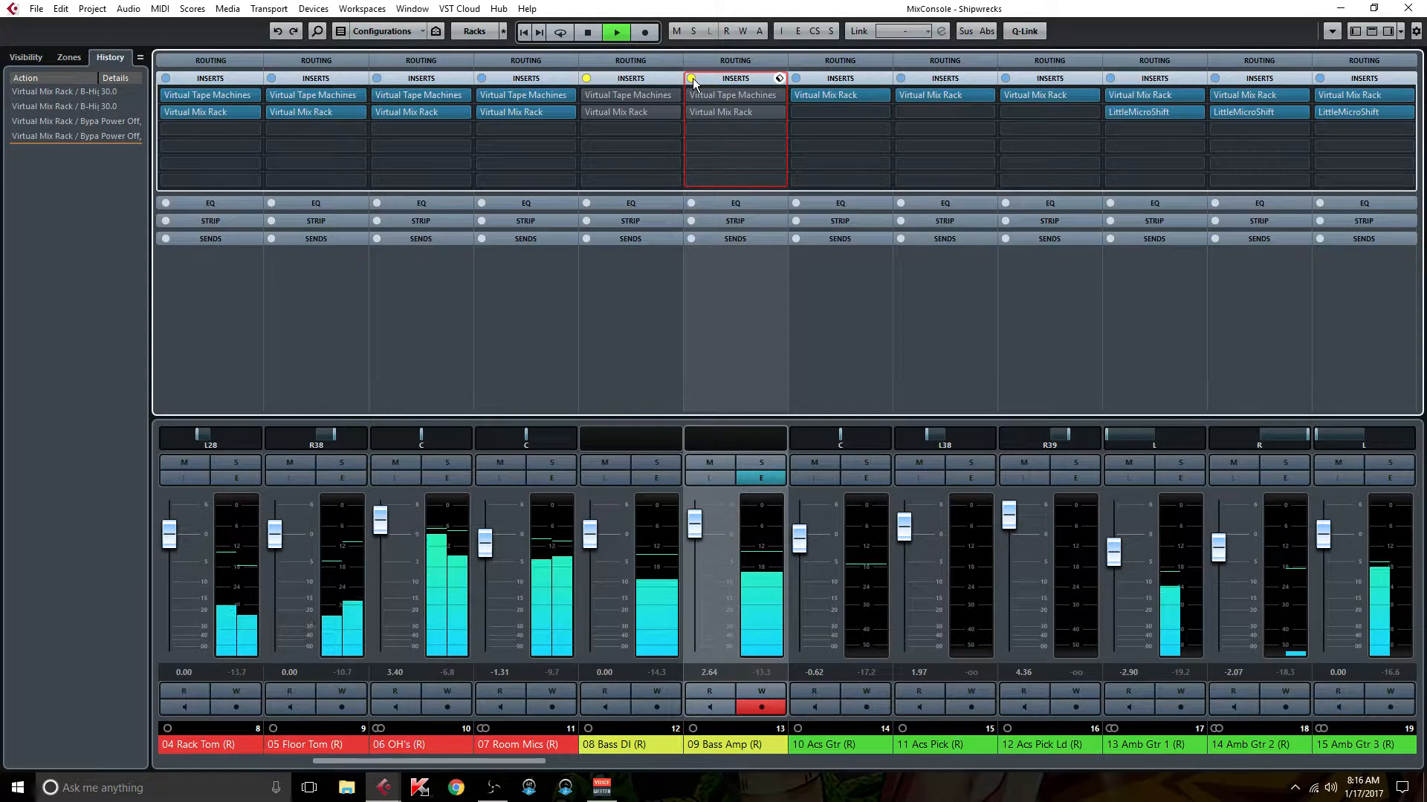
click(691, 78)
click(586, 78)
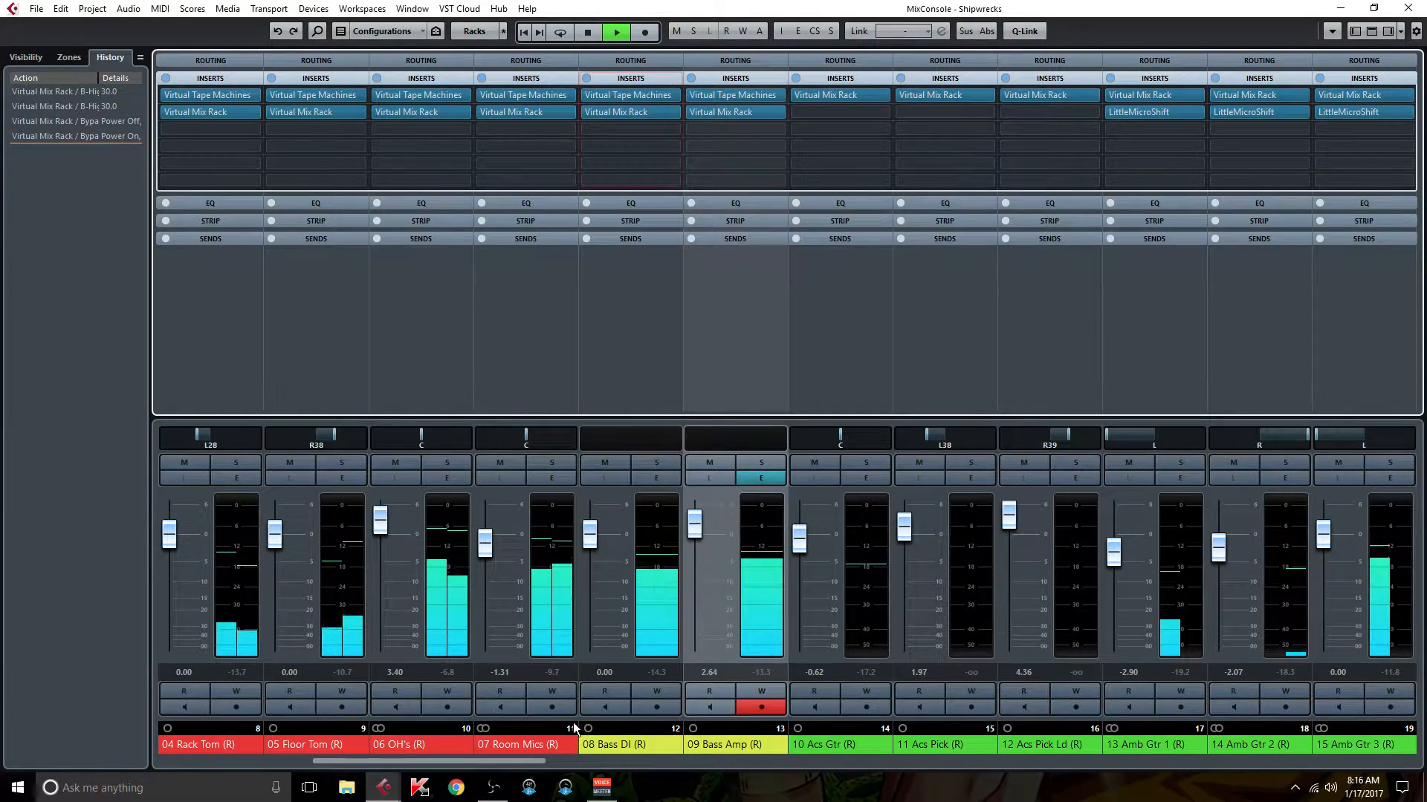
- Compare the Bass group with its inserts bypassed and active, both soloed and in the full mix
drag(532, 765, 1337, 743)
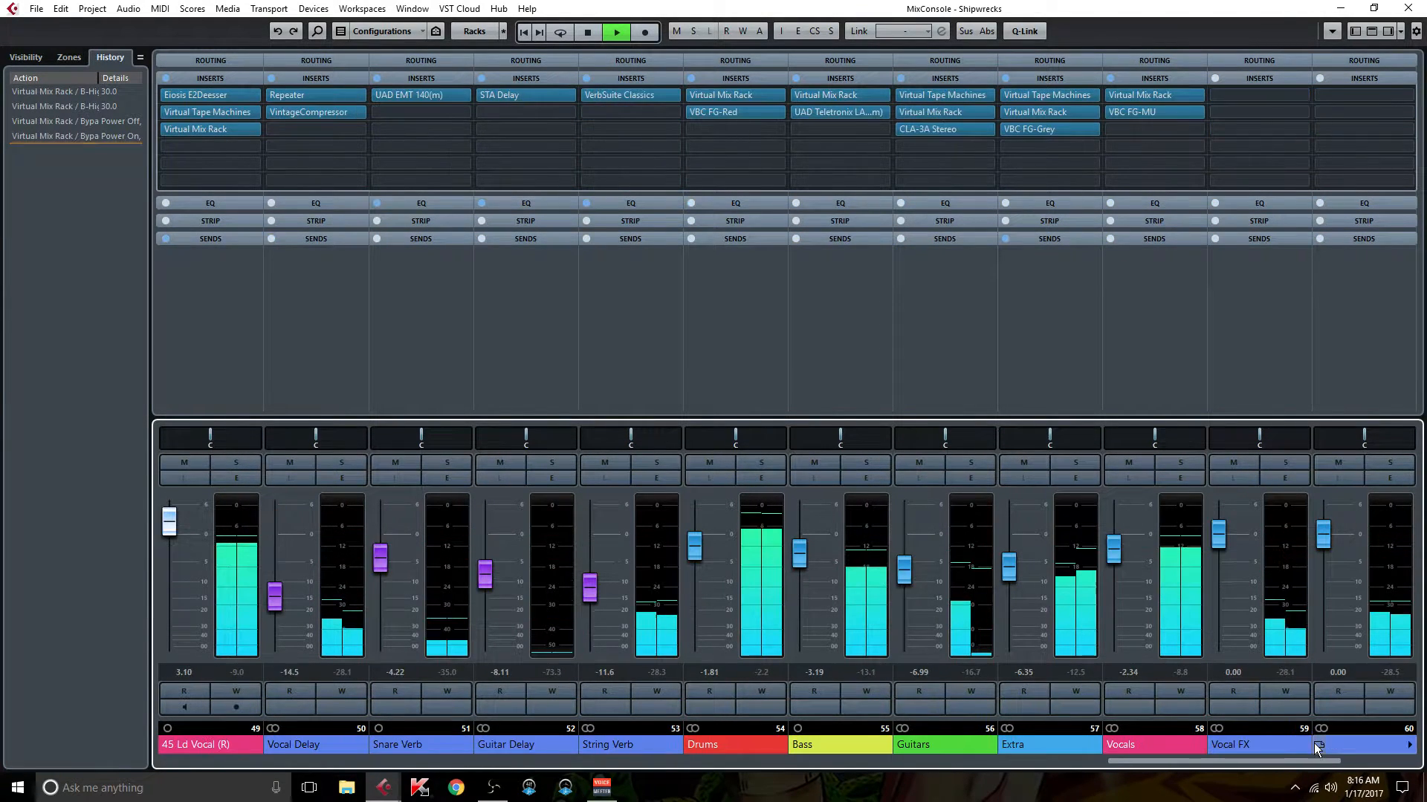
click(856, 462)
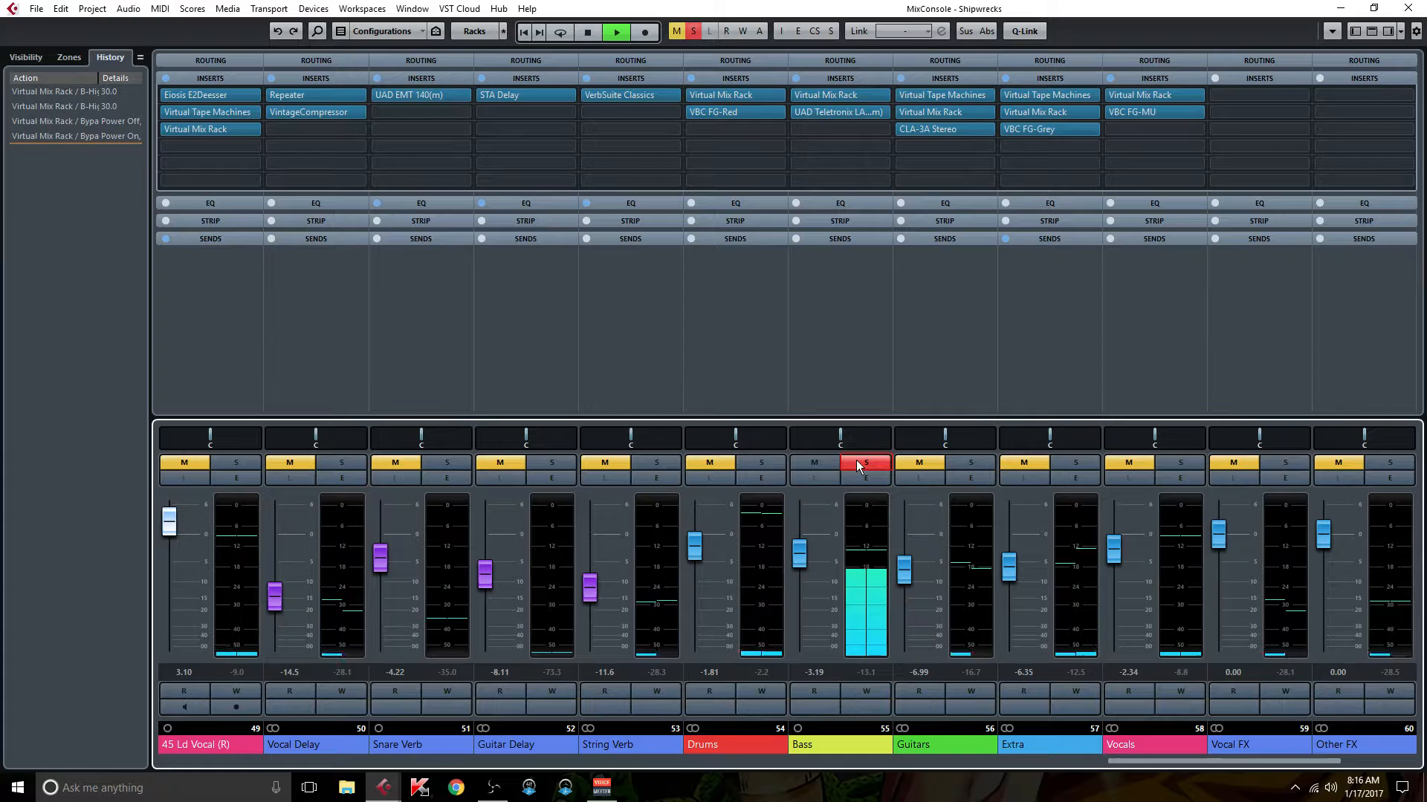
key(b)
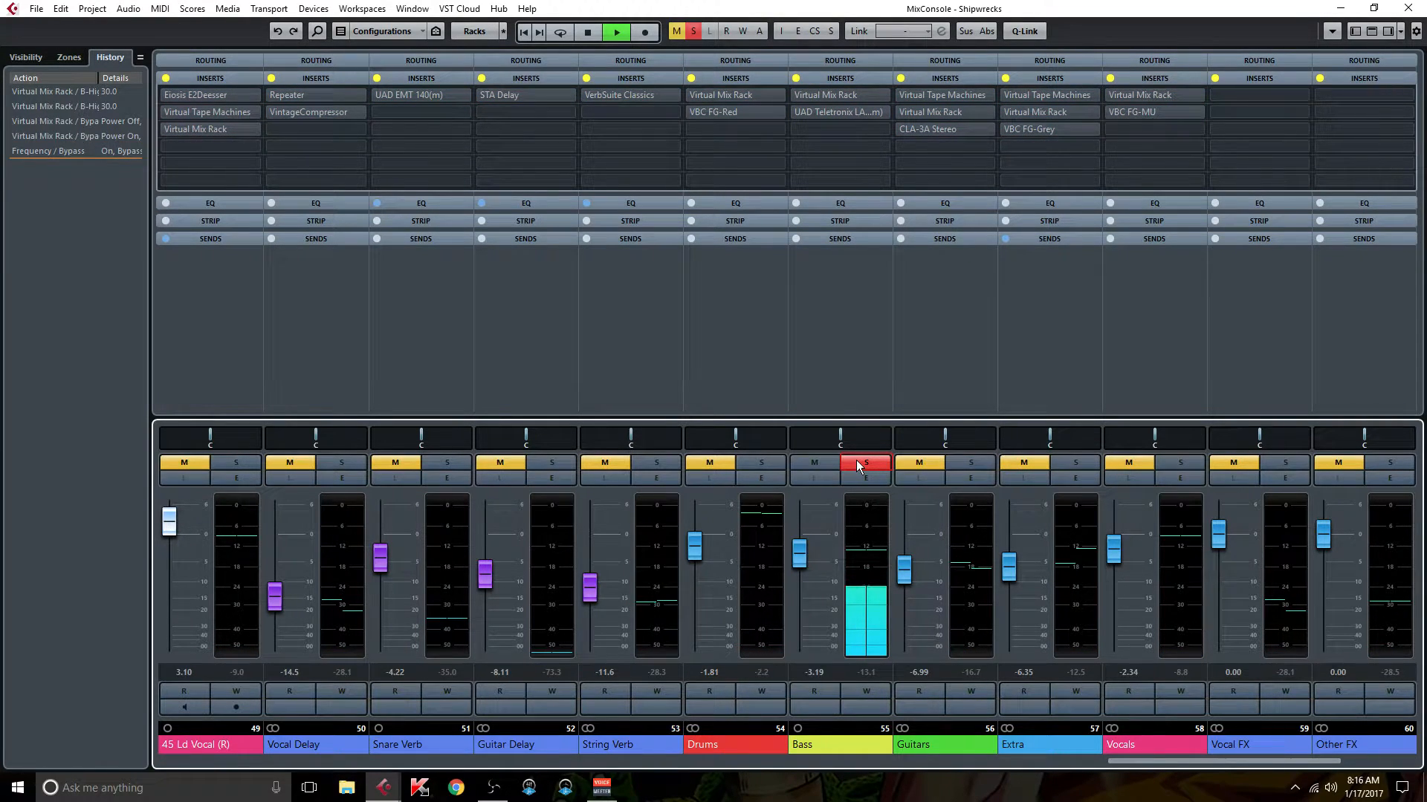
key(ctrl+z)
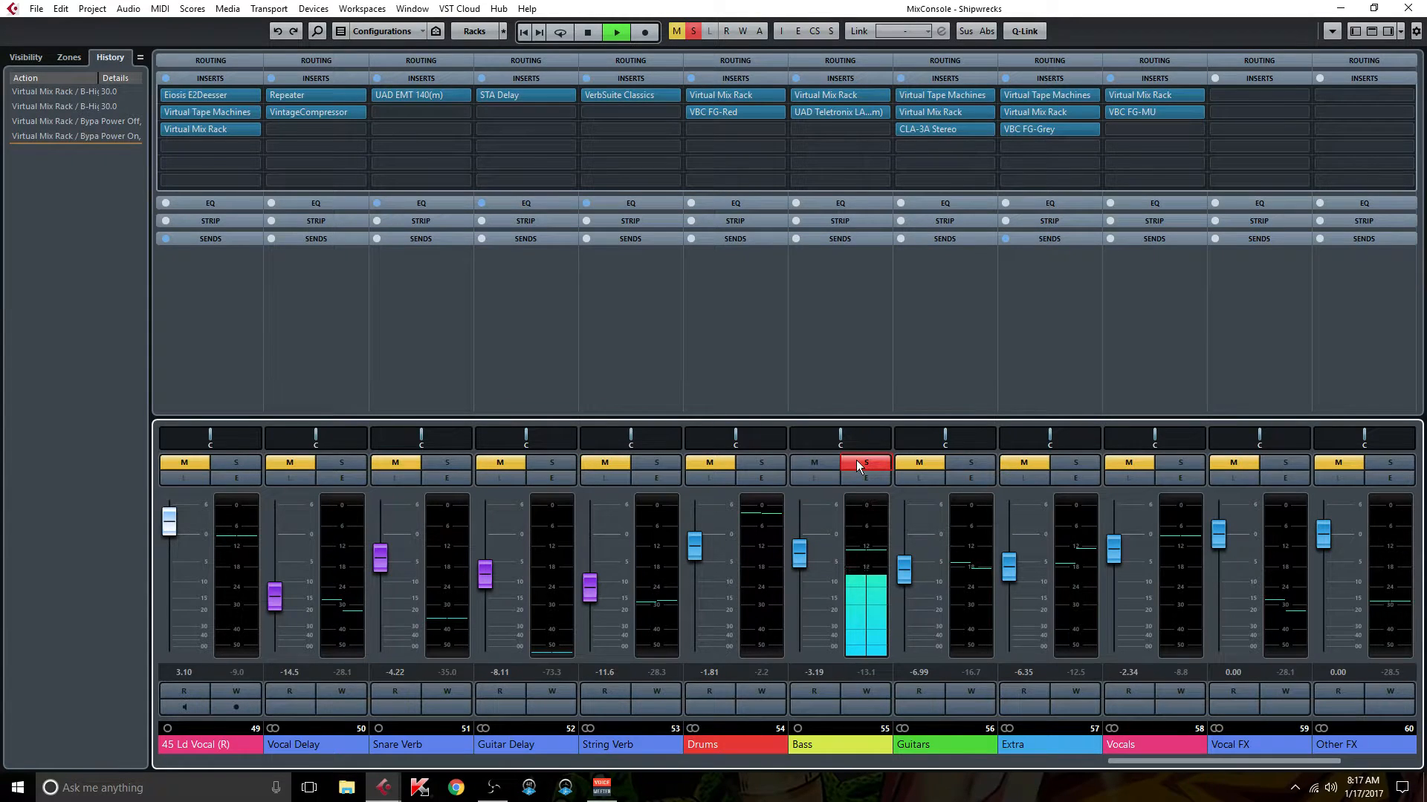
click(691, 32)
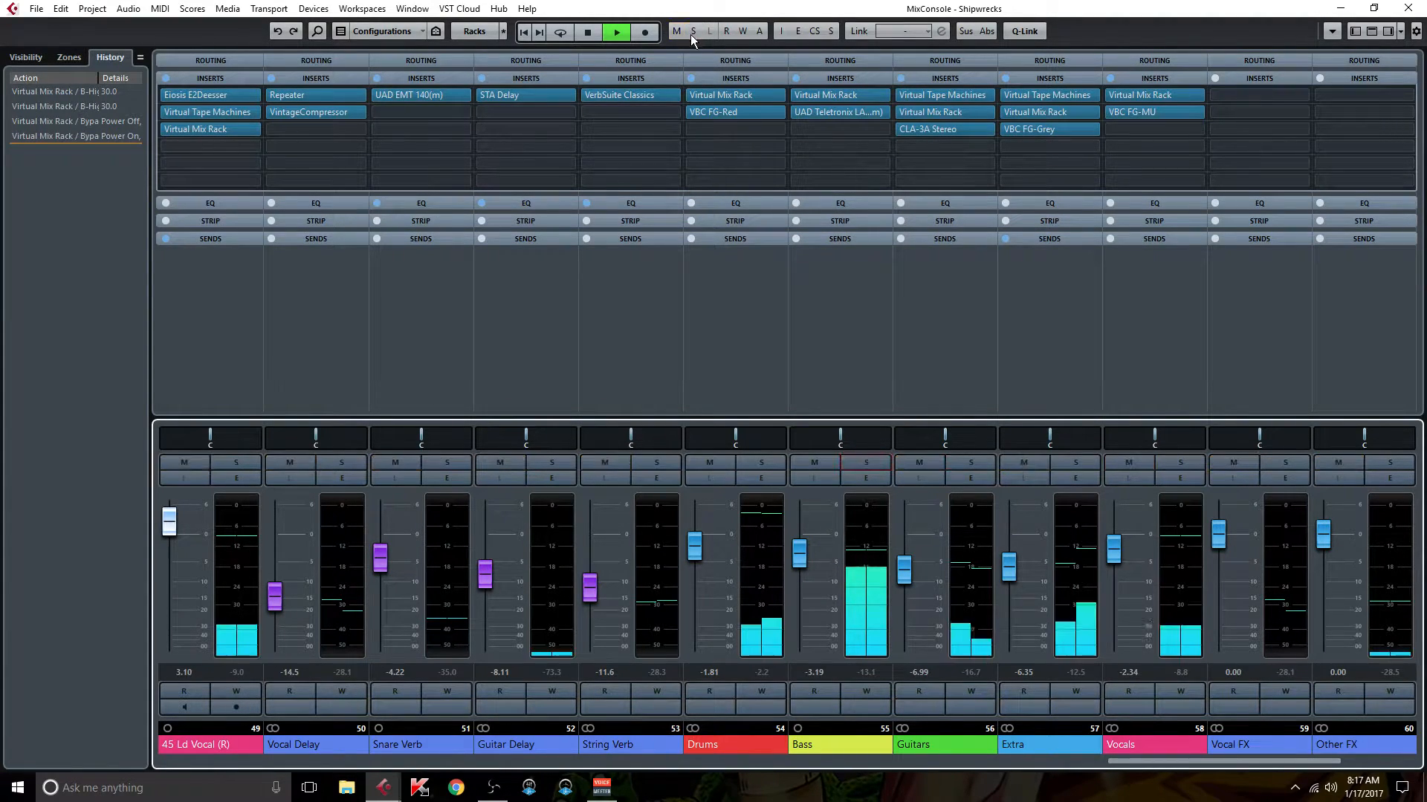
click(795, 79)
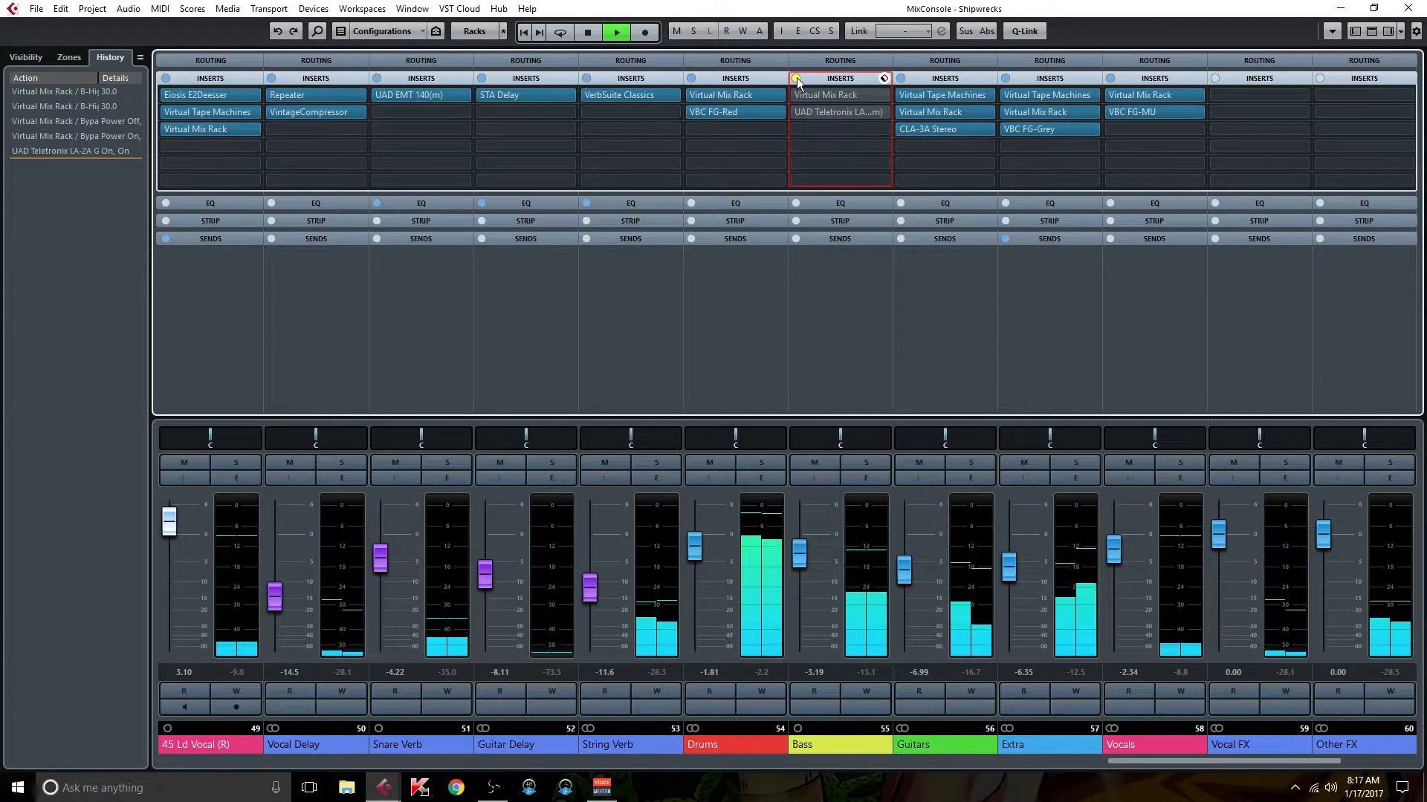
key(ctrl+z)
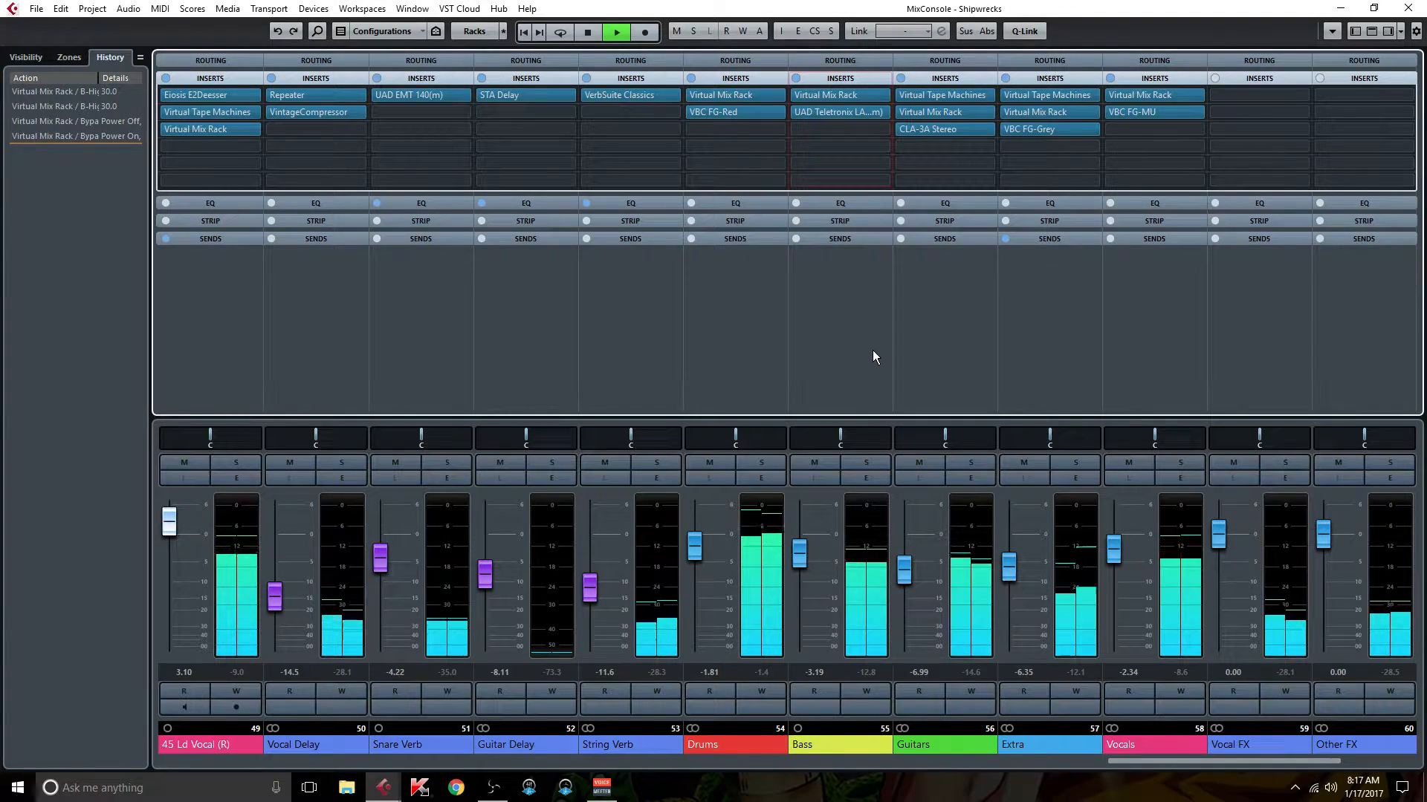
- Hide the MixConsole's history area and compare the mix again with both bass tracks' inserts bypassed and active
drag(1122, 762, 382, 749)
click(1355, 31)
click(235, 79)
click(343, 79)
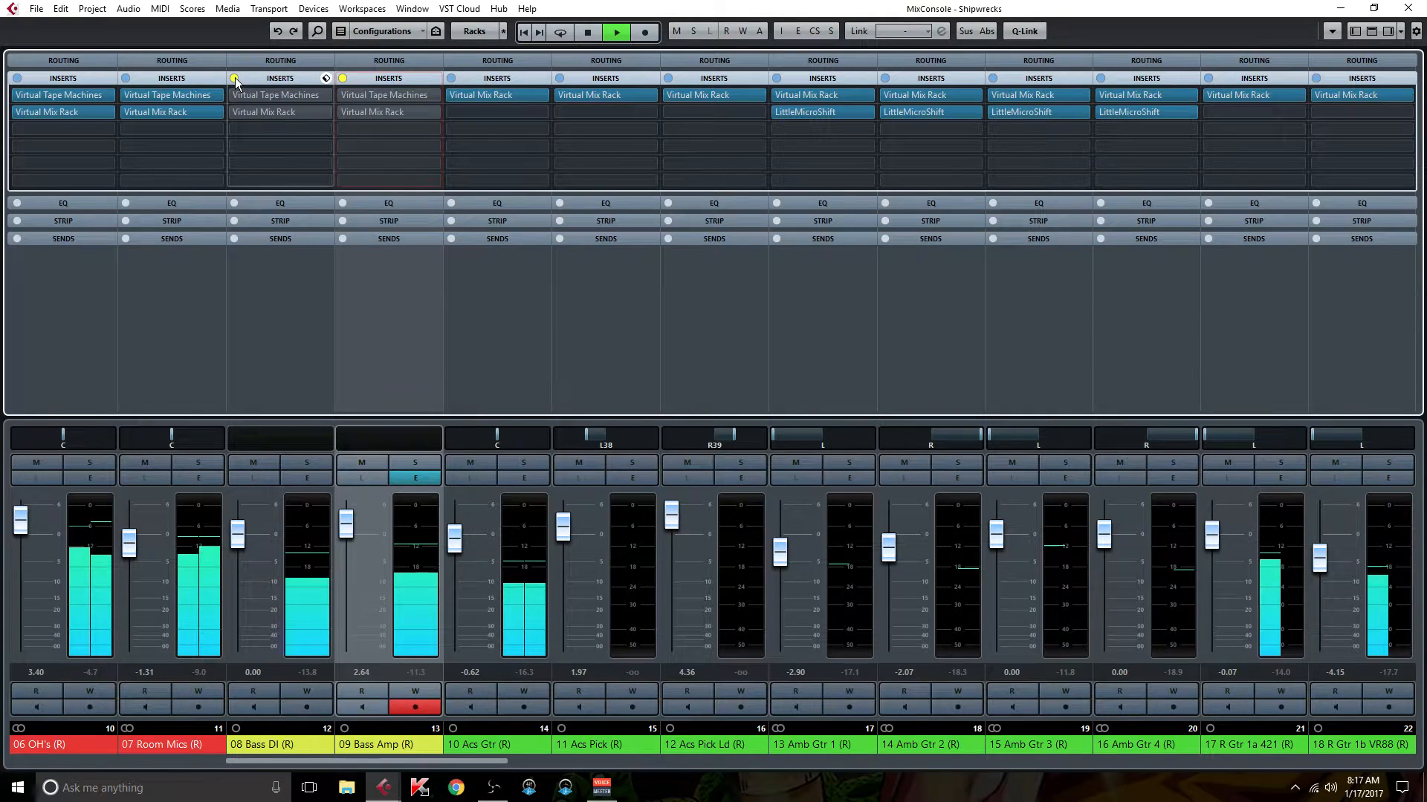
click(234, 79)
click(343, 79)
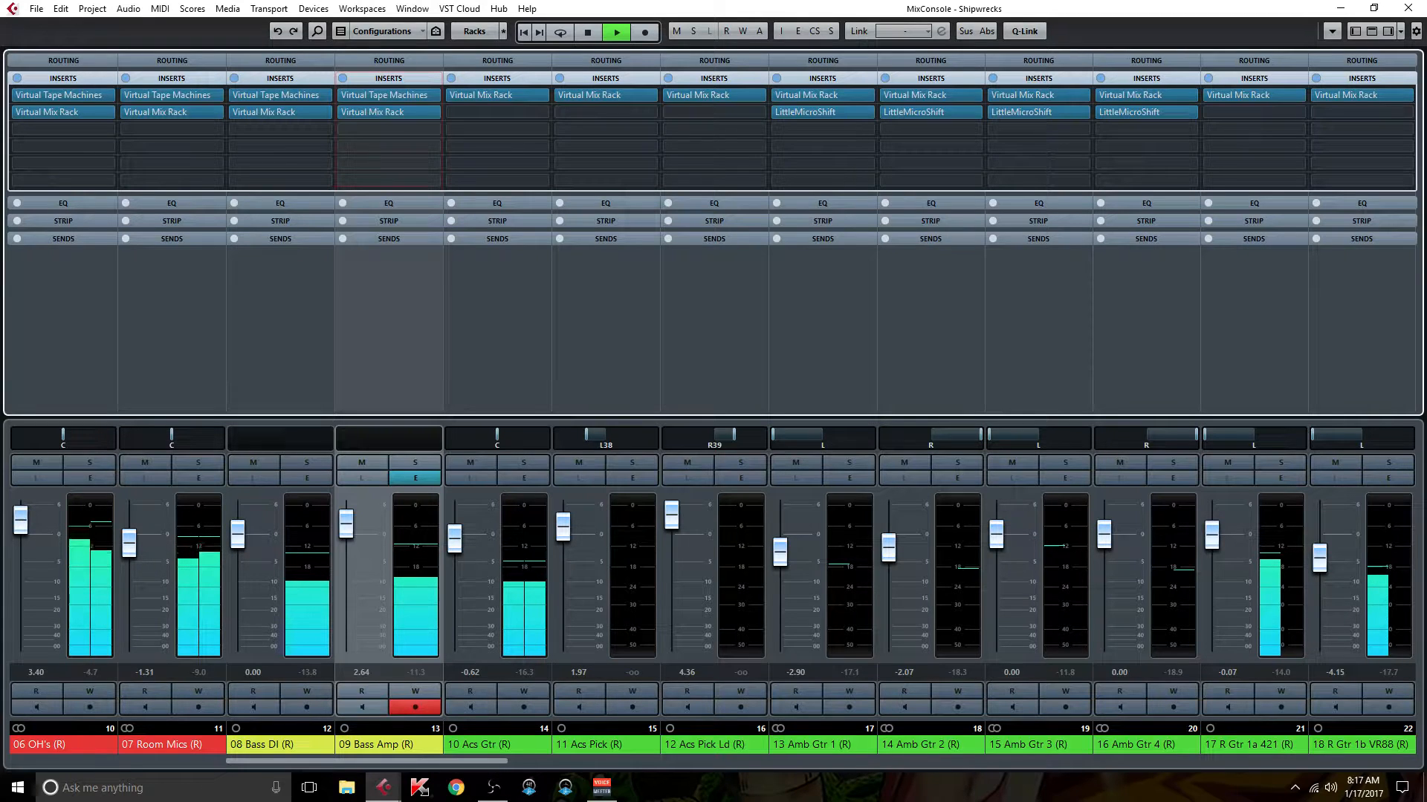
- Stop playback, examine the Bass group's Virtual Mix Rack with its FG-76, CS-EQ and Revival modules, and close the plug-in
key(space)
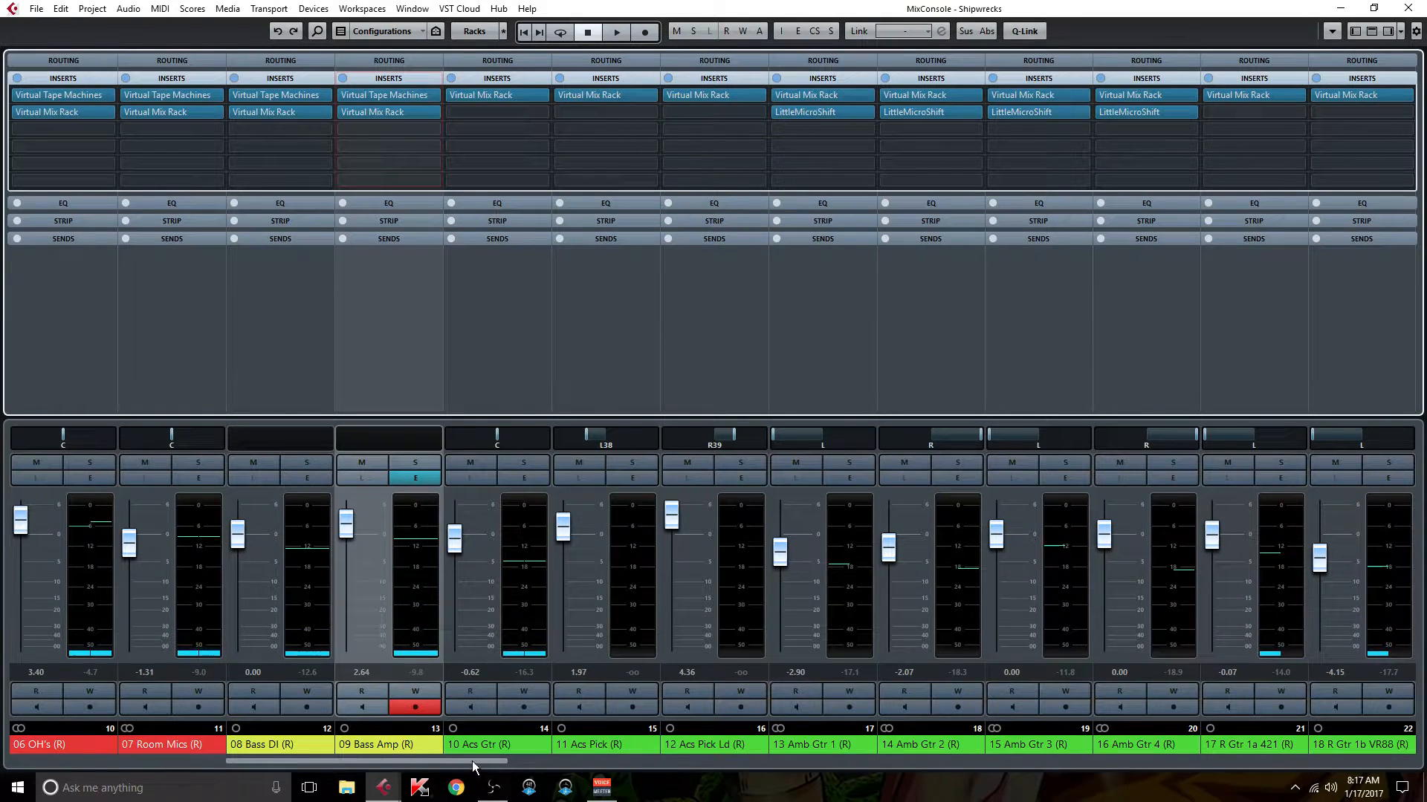
drag(471, 761, 1269, 734)
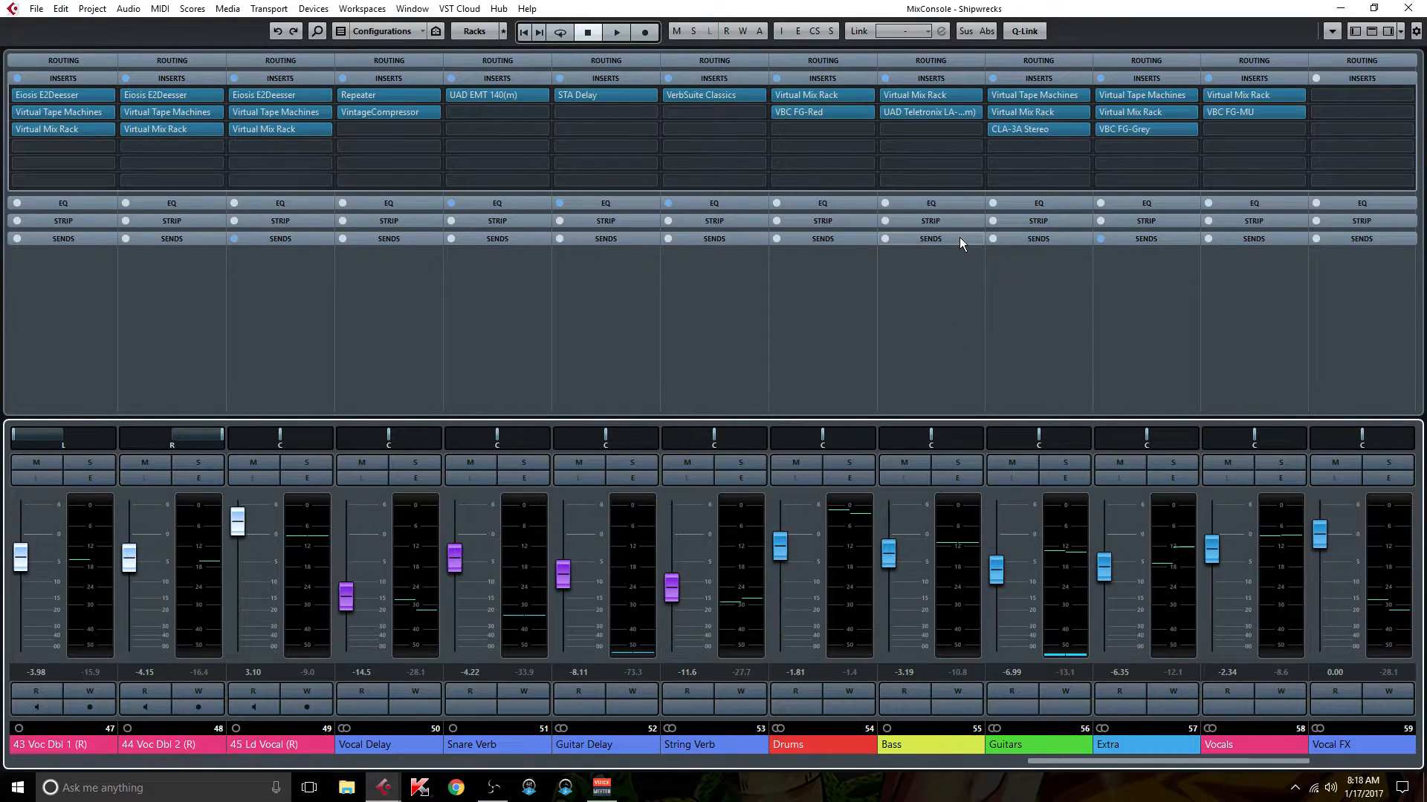
double_click(929, 95)
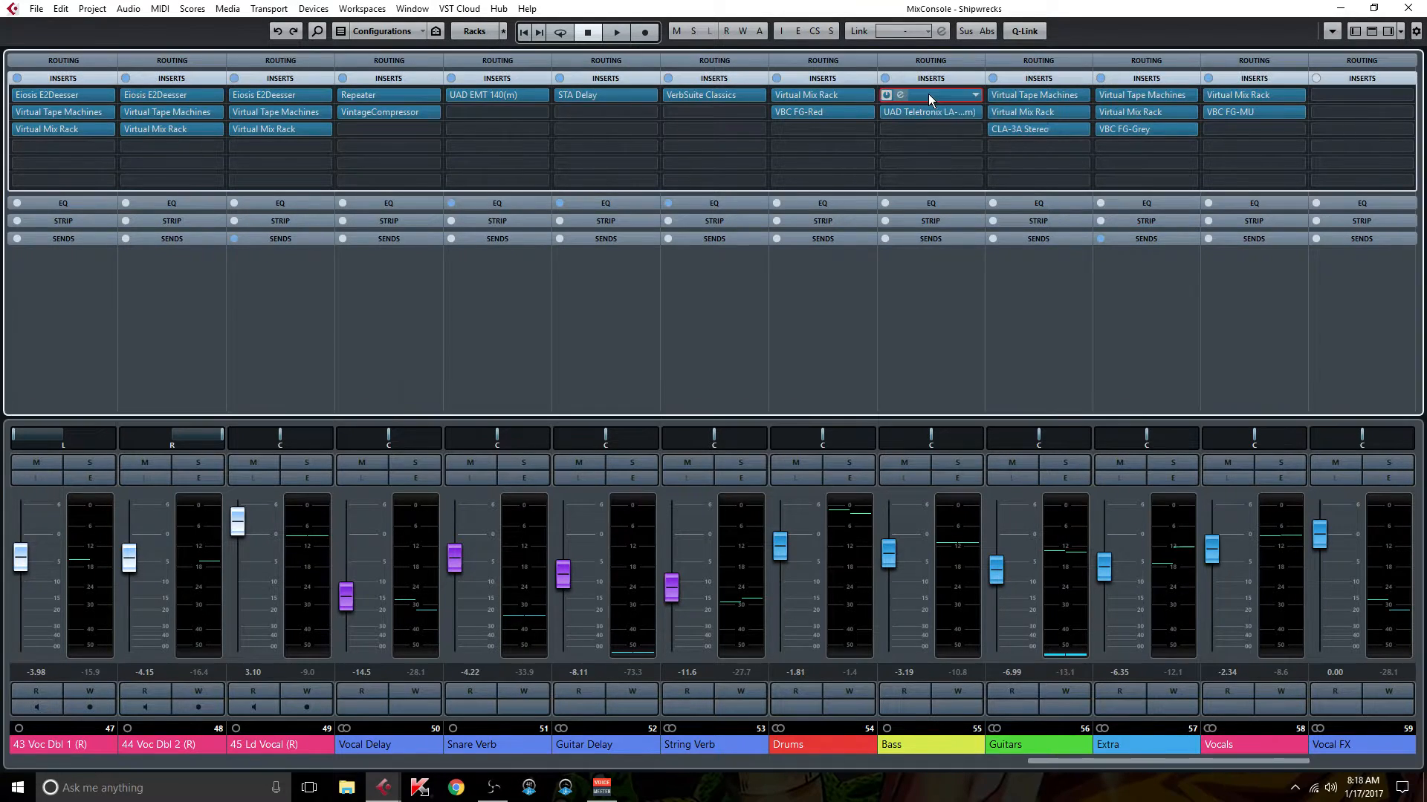
drag(709, 118, 679, 79)
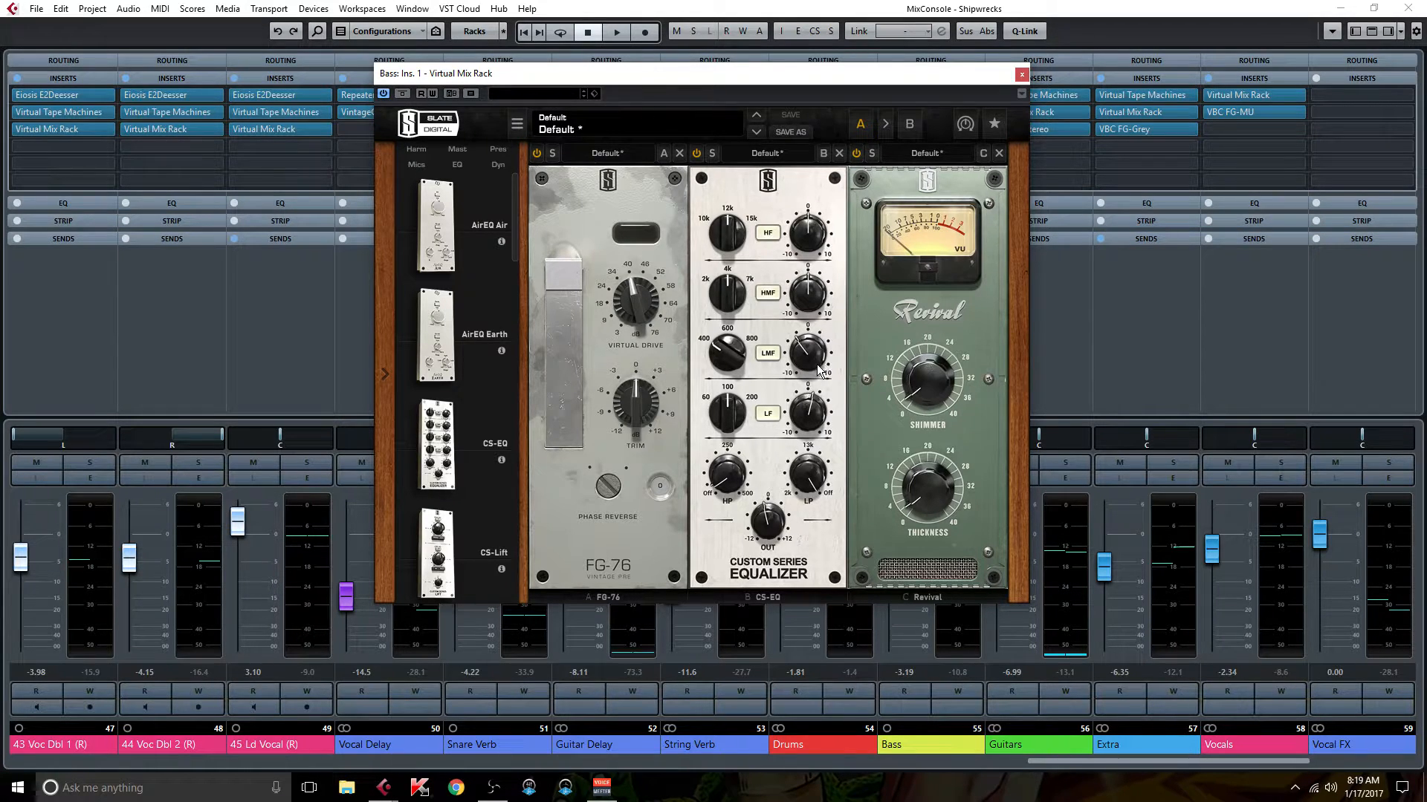
mouse_move(819, 369)
click(1021, 74)
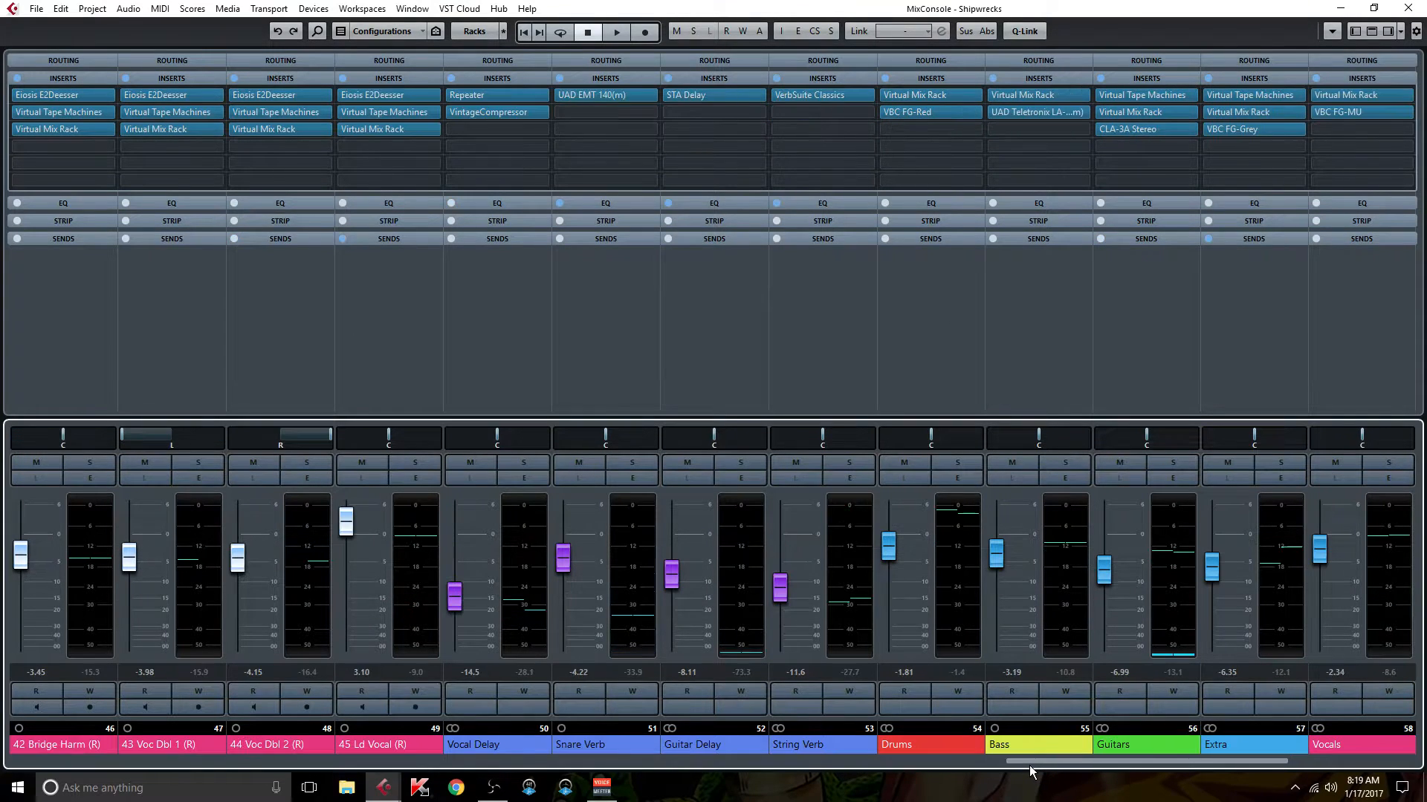
- Examine the settings of the UAD Teletronix LA-2A Gray on the Bass group and close the plug-in
double_click(938, 114)
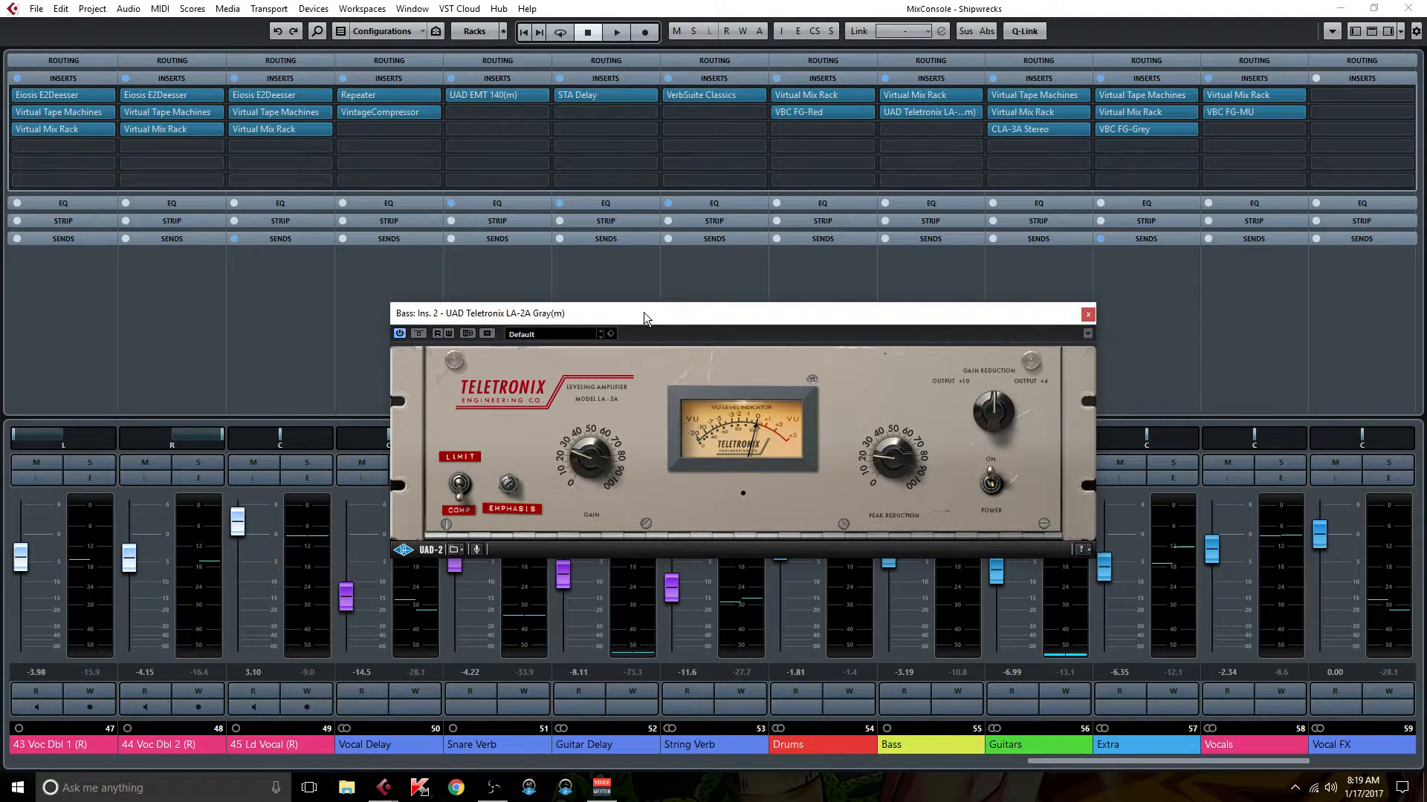
drag(638, 322, 624, 202)
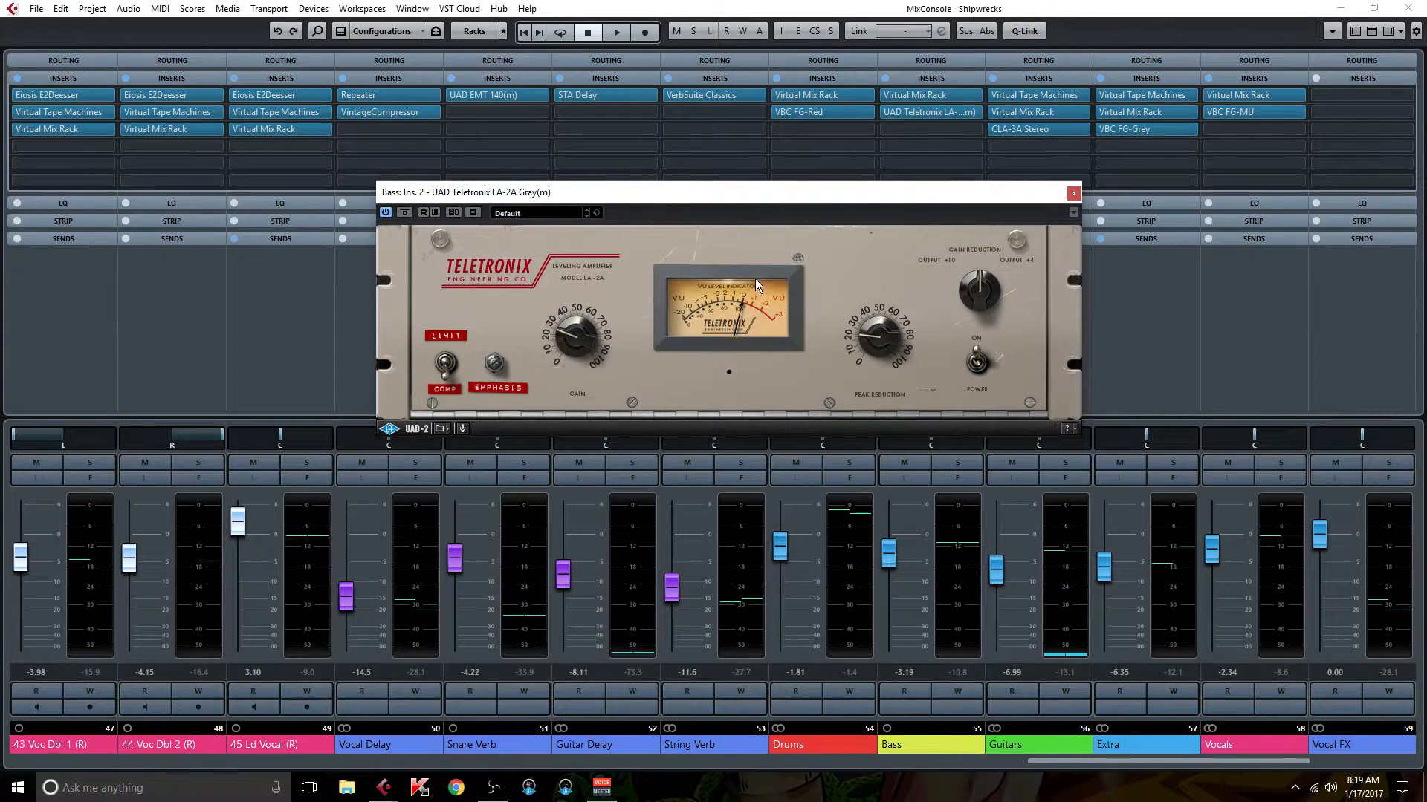
click(1077, 197)
- Examine the Virtual Tape Machines insert on 08 Bass DI, including its calibration settings, and close the plug-in
drag(1063, 762, 220, 760)
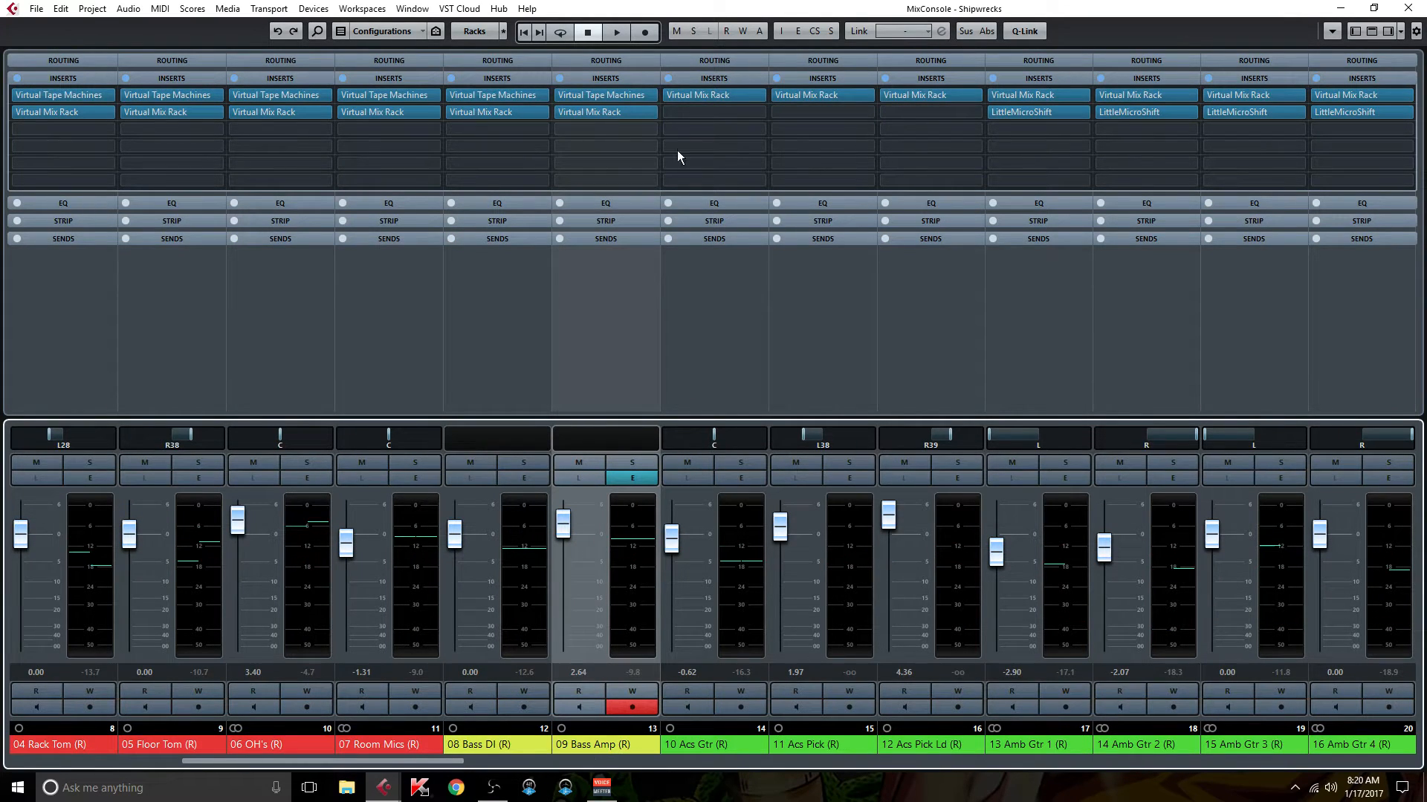
double_click(501, 94)
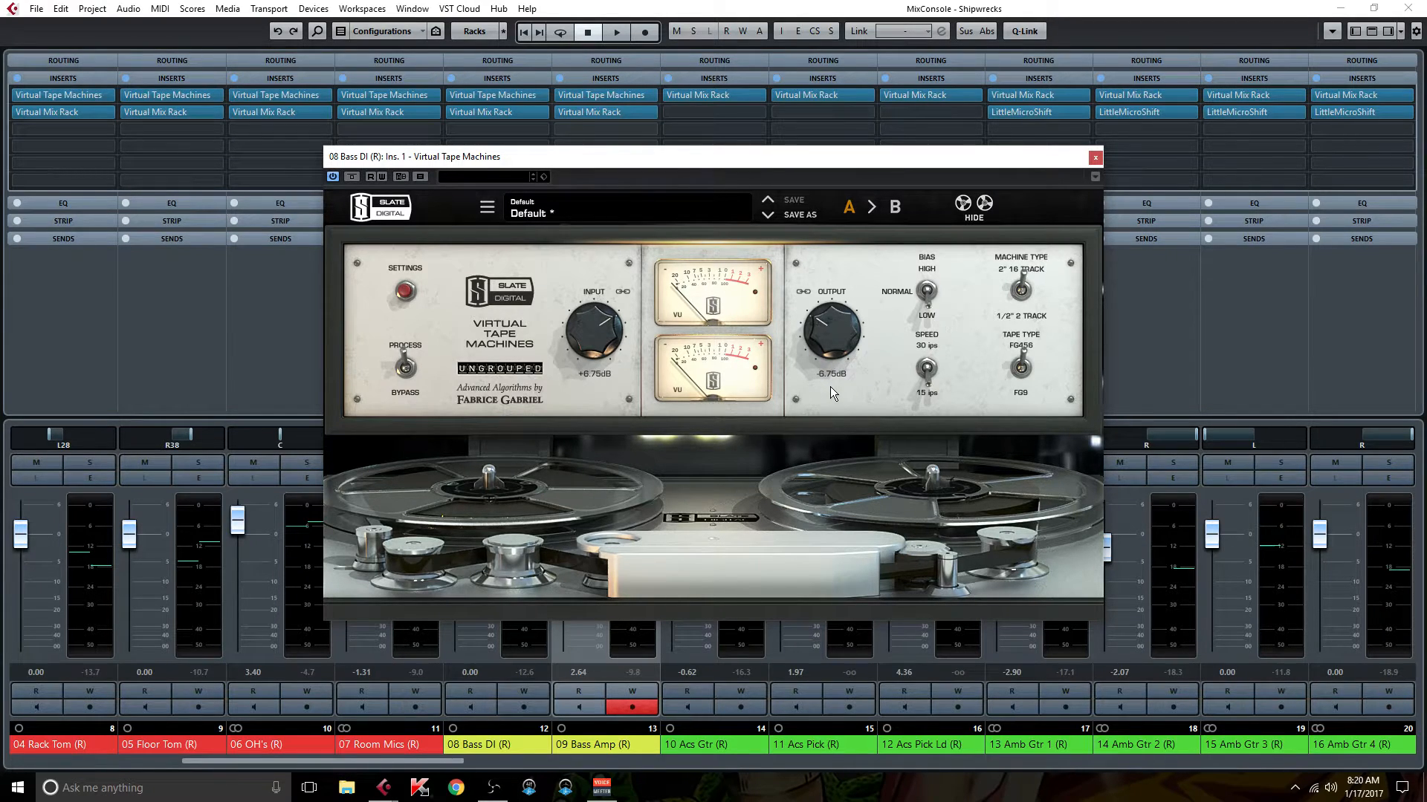
click(405, 292)
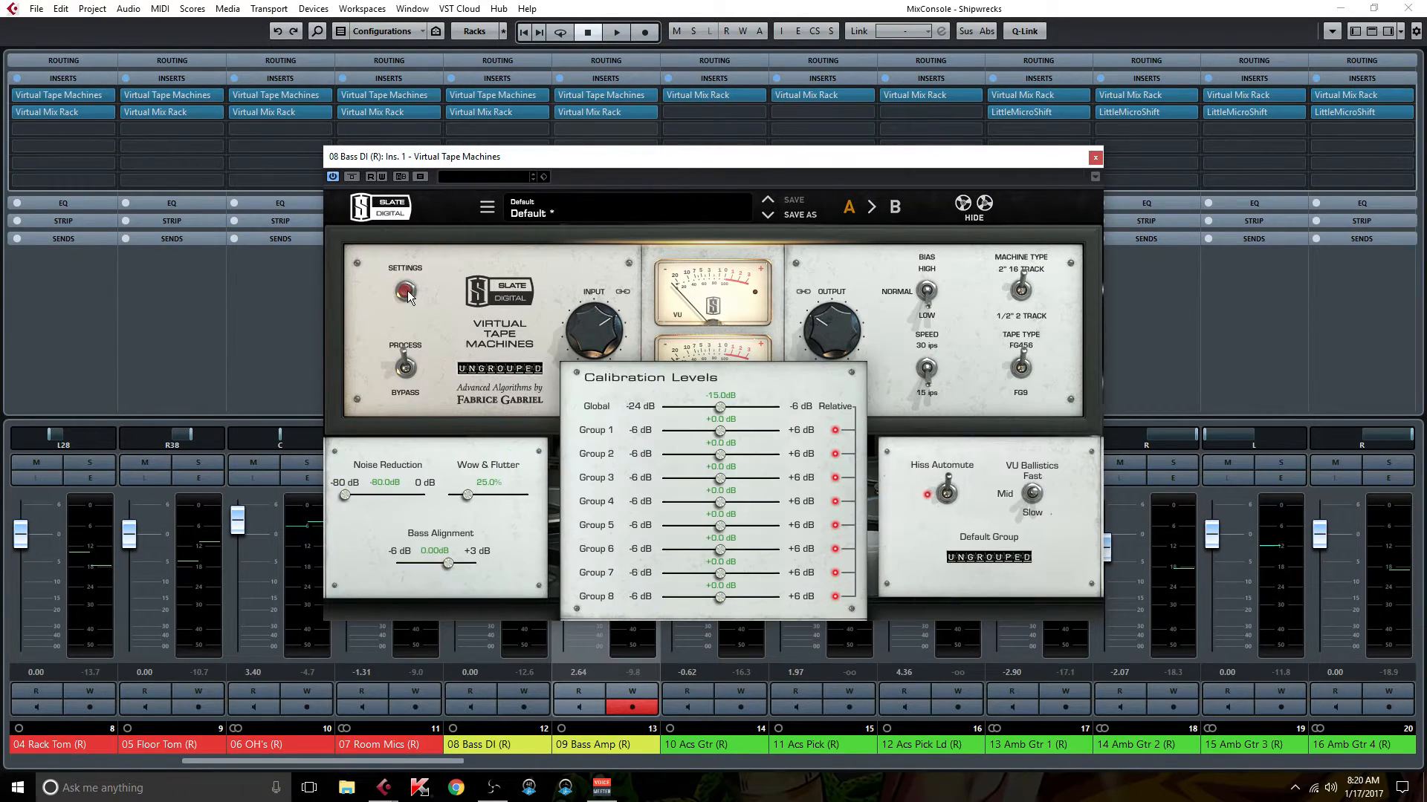
click(406, 292)
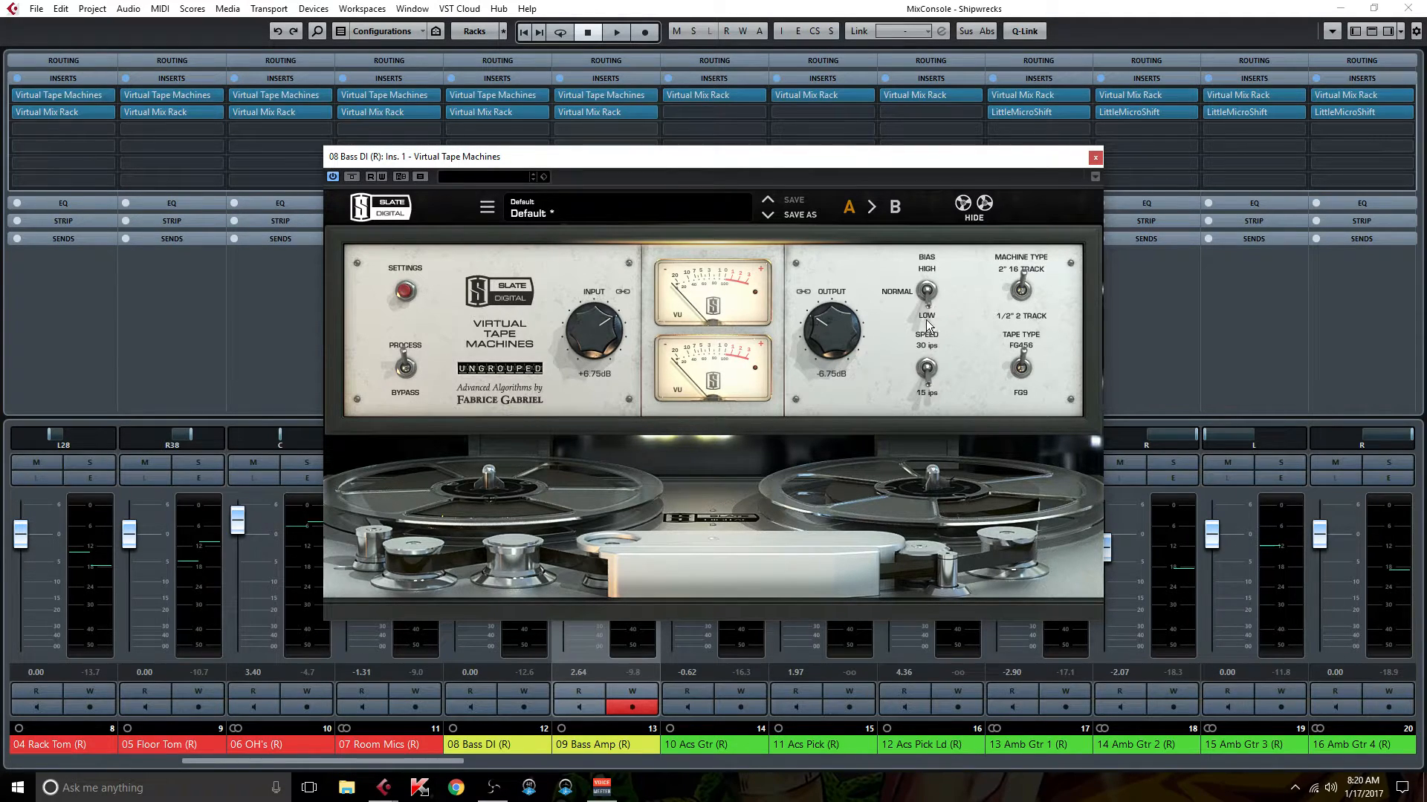
click(1096, 159)
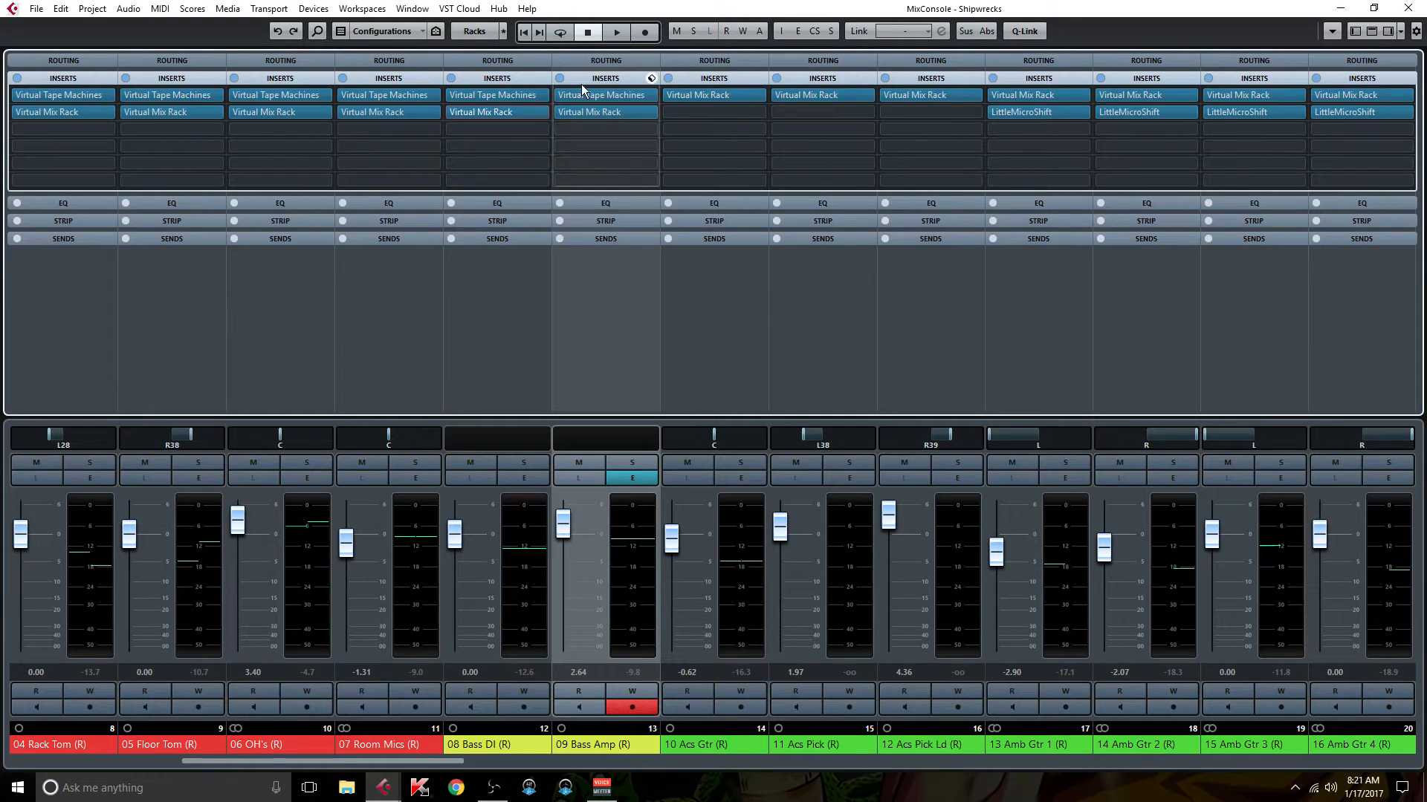
- Compare the Virtual Mix Rack inserts of 08 Bass DI and 09 Bass Amp side by side, and close the Bass group's Virtual Mix Rack
double_click(515, 115)
drag(665, 183, 428, 157)
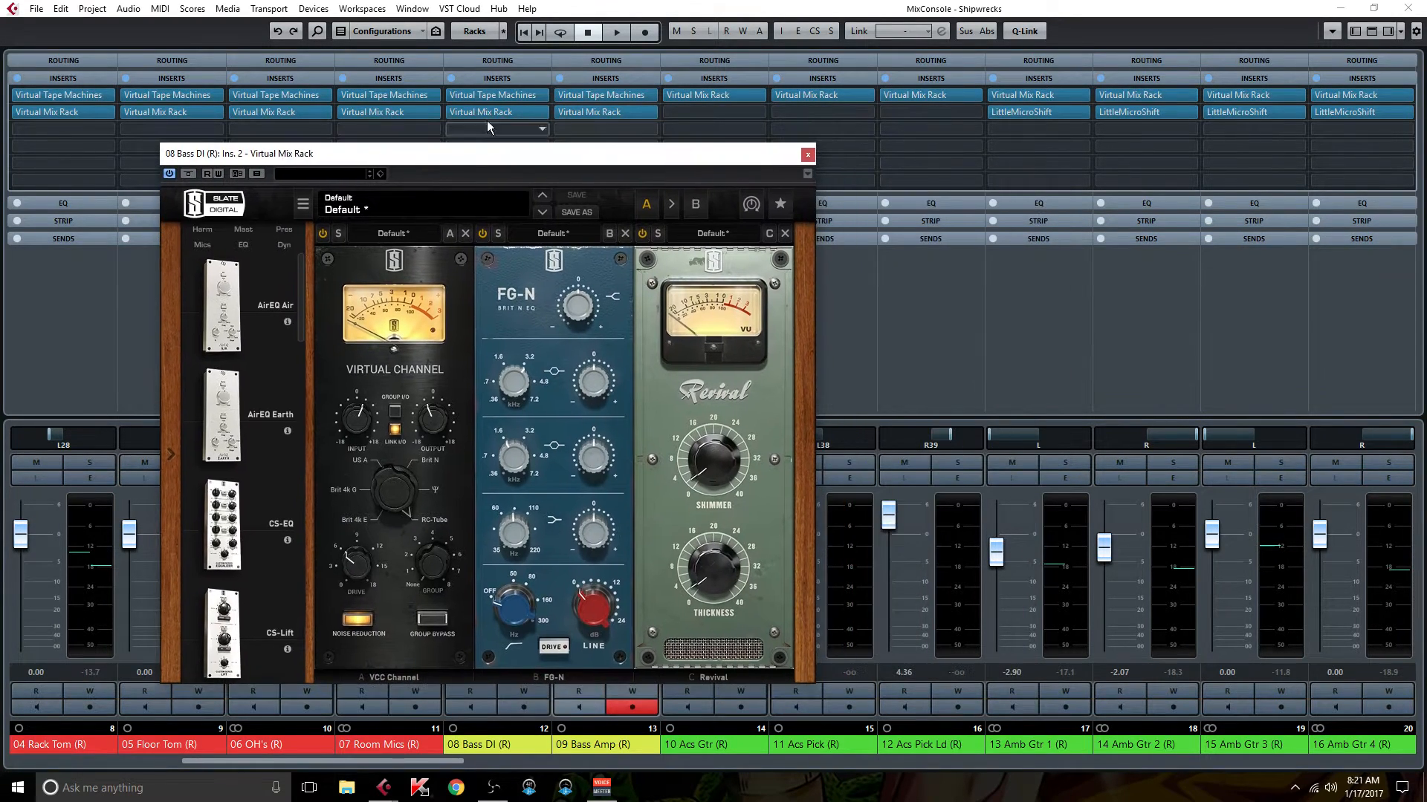
double_click(598, 115)
drag(669, 179, 864, 133)
drag(461, 155, 344, 128)
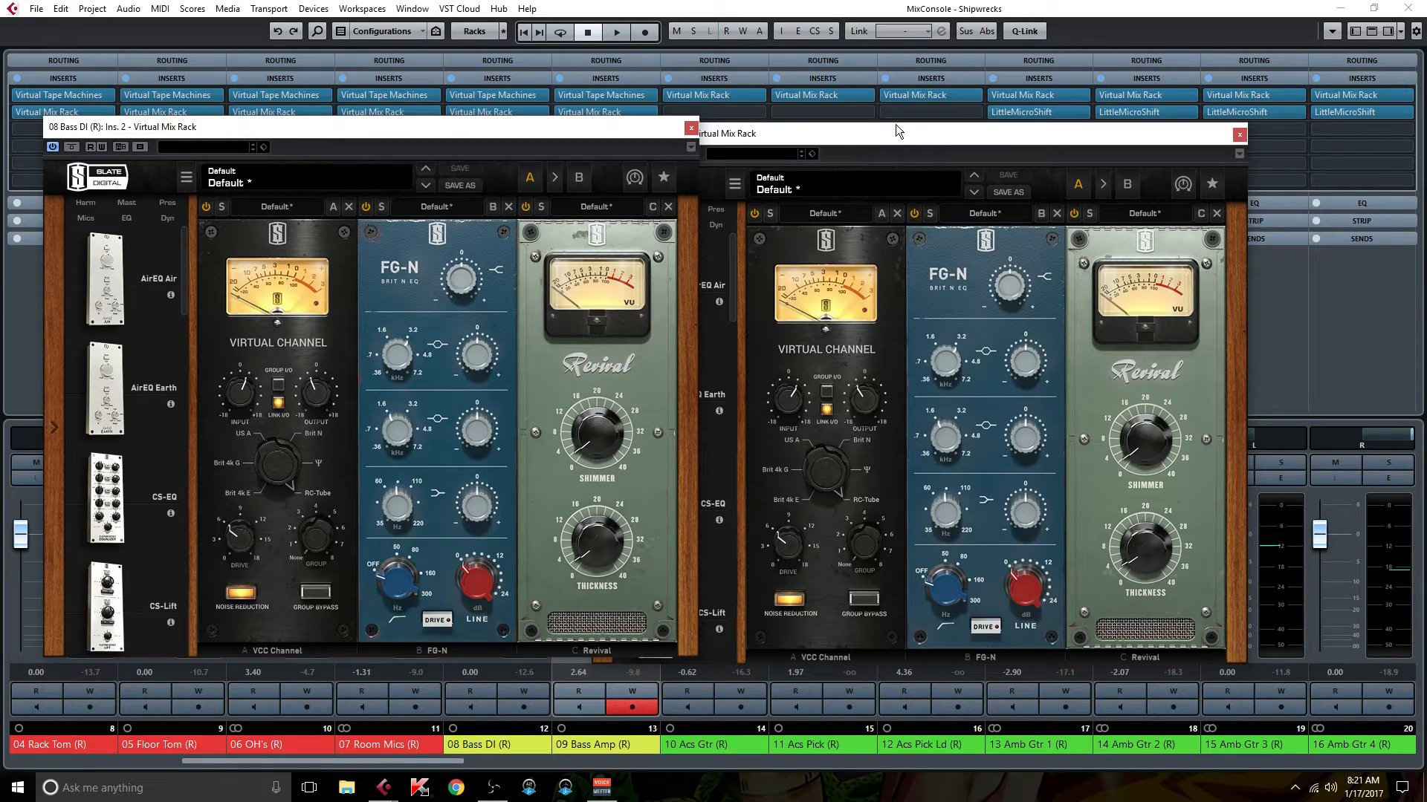
drag(862, 137, 958, 121)
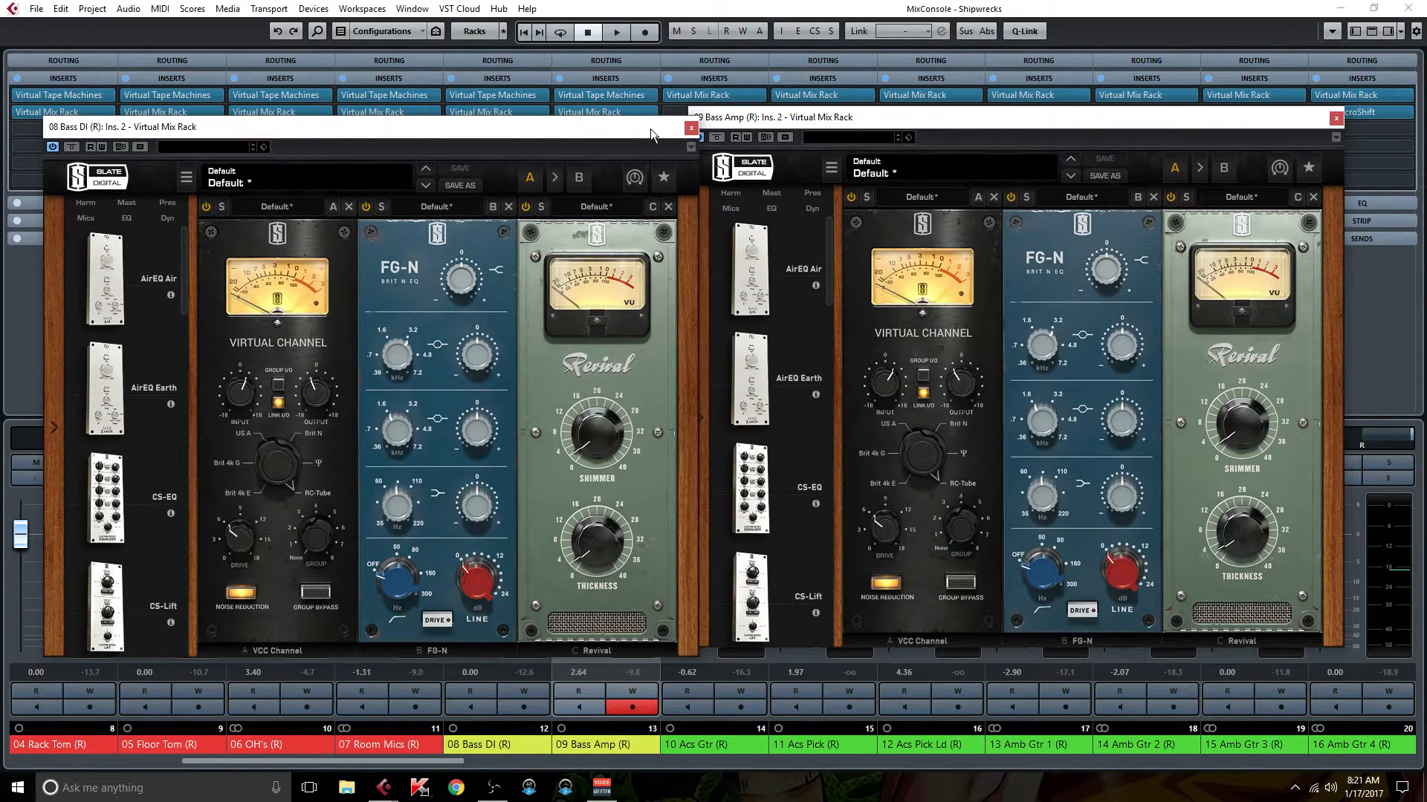
drag(650, 131, 648, 118)
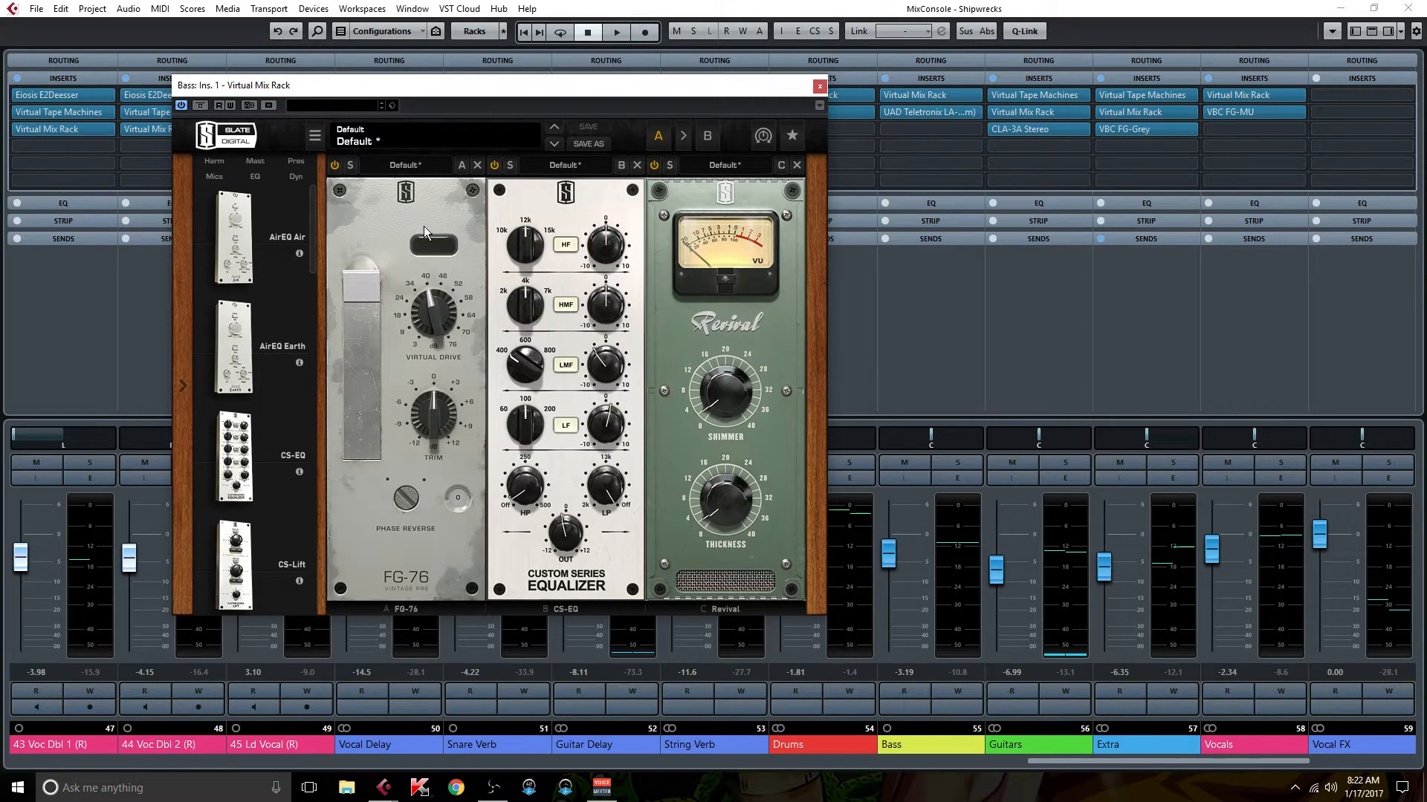
click(820, 88)
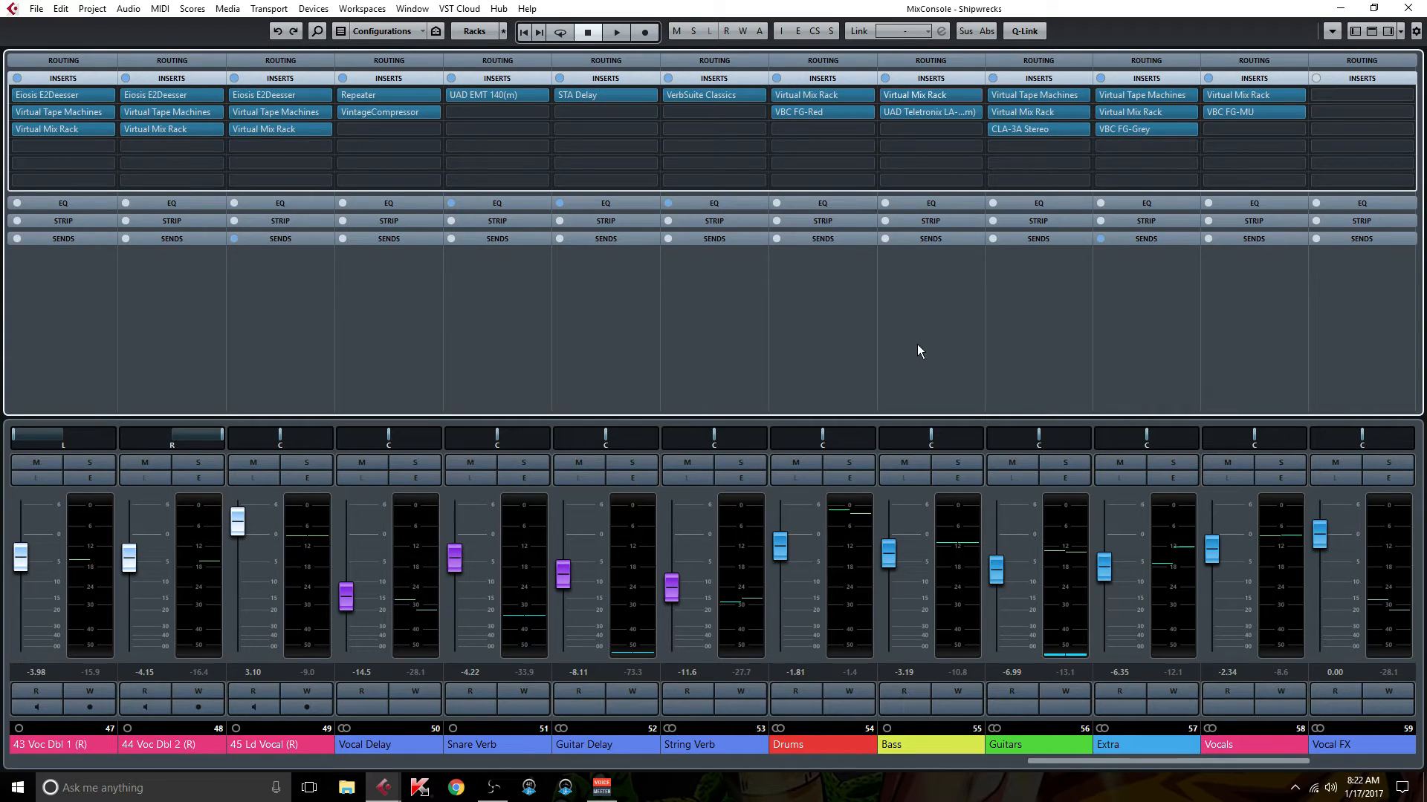